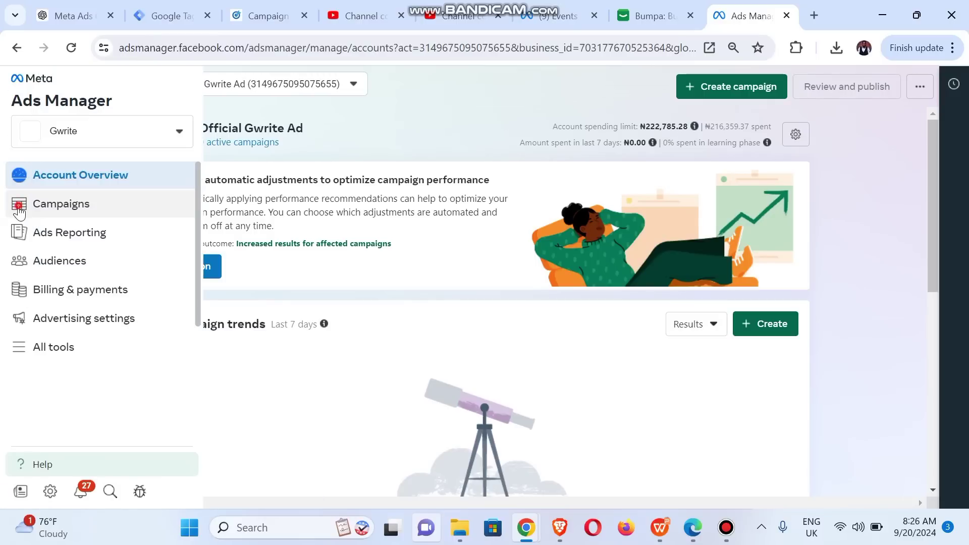
# Open the campaigns list and start creating a new campaign with the Auction buying type
pyautogui.click(19, 212)
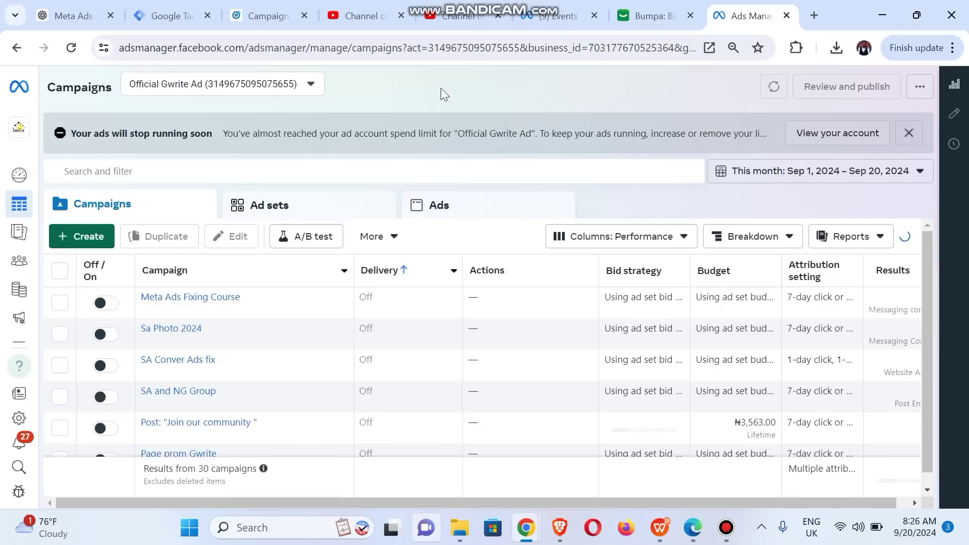
pyautogui.click(85, 241)
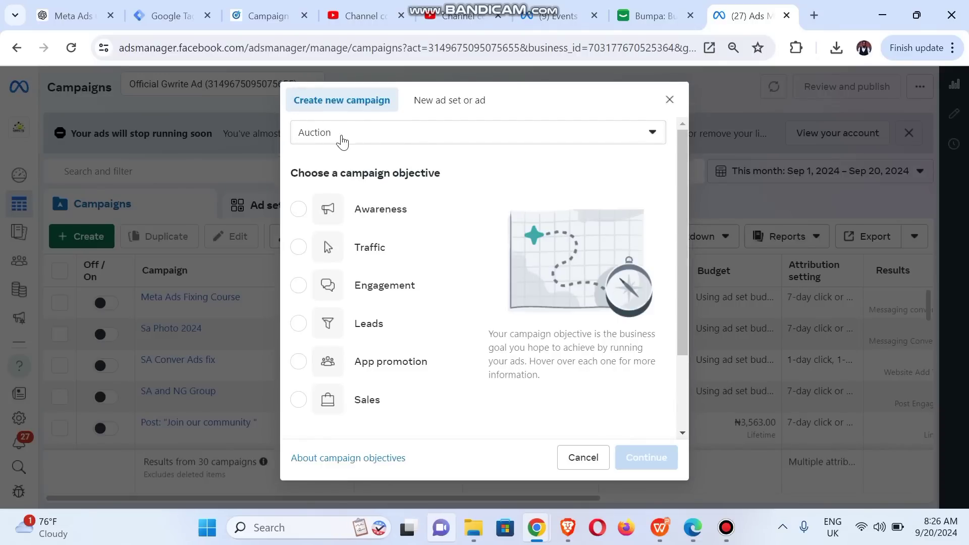
pyautogui.click(342, 139)
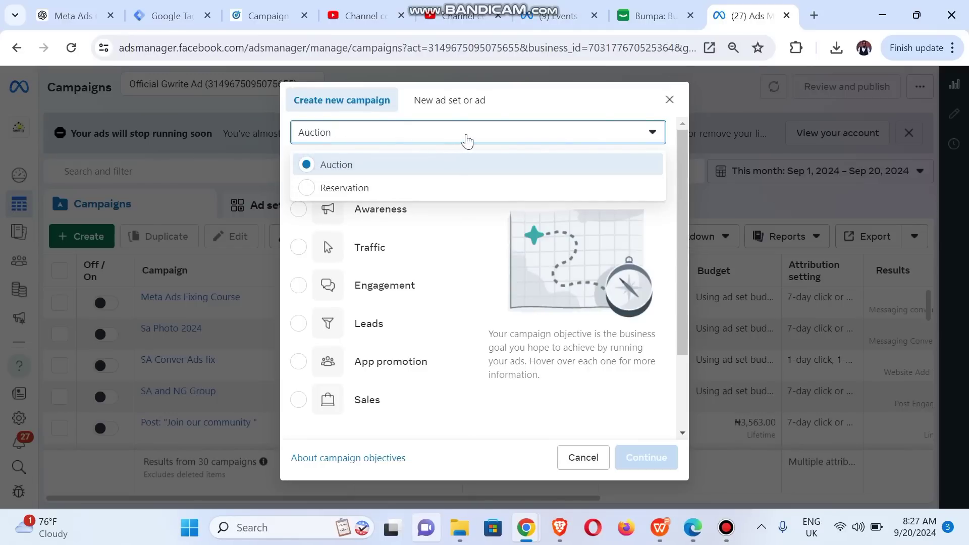
pyautogui.click(547, 115)
pyautogui.moveTo(329, 214)
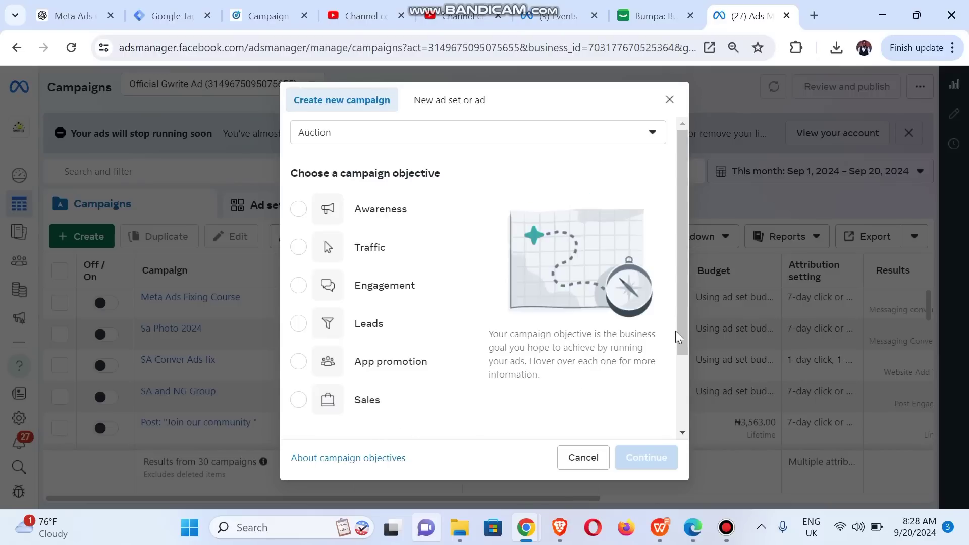
pyautogui.moveTo(677, 335); pyautogui.dragTo(658, 283)
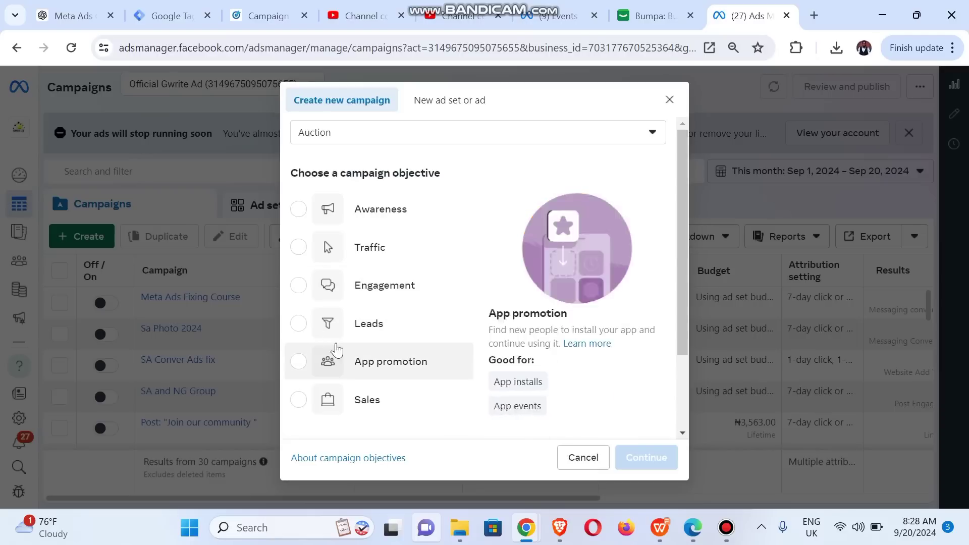
# Choose the Engagement objective and the manual engagement campaign setup for the new campaign
pyautogui.click(296, 287)
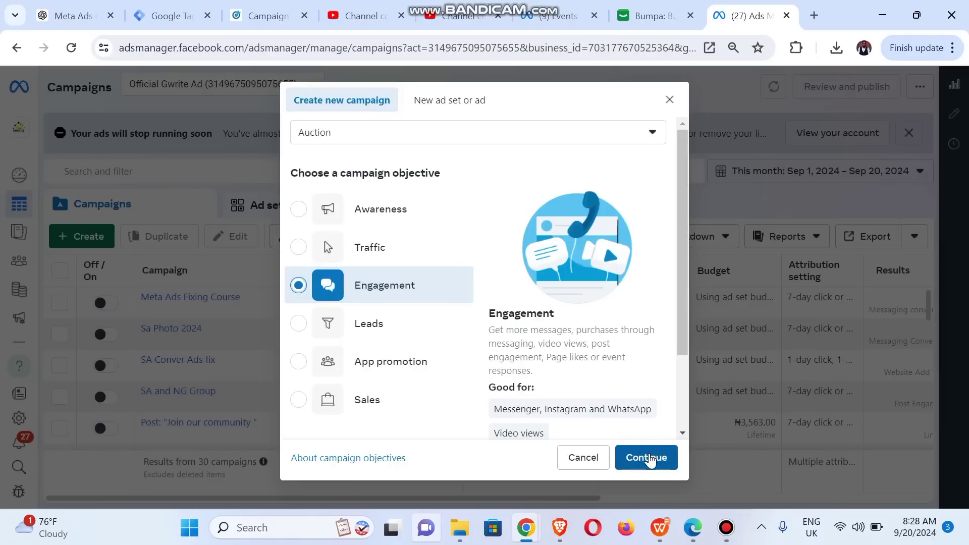
pyautogui.click(649, 459)
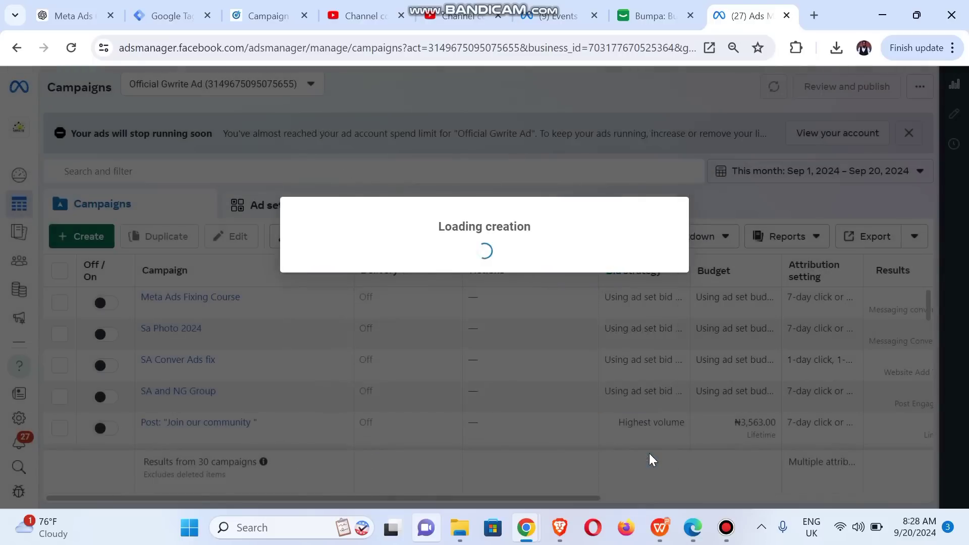
pyautogui.click(400, 387)
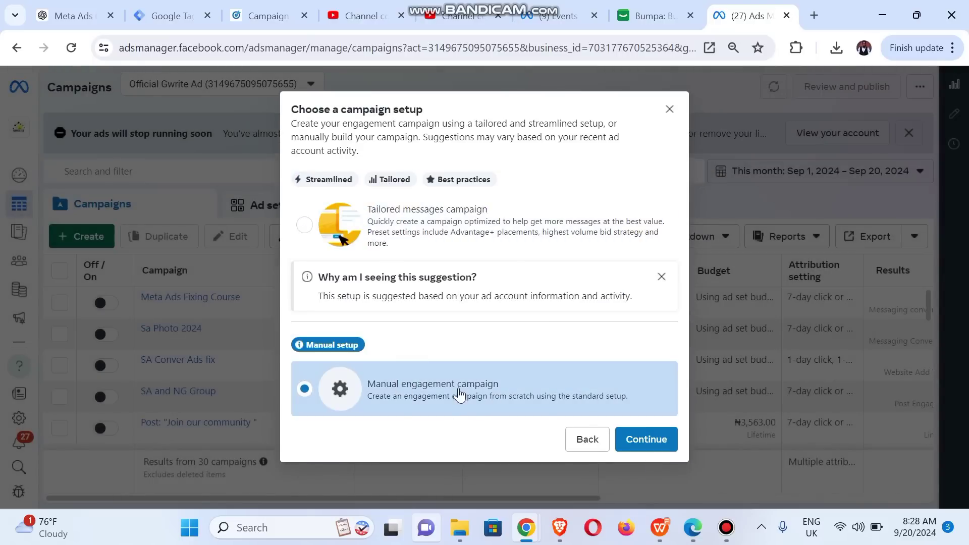
pyautogui.click(653, 443)
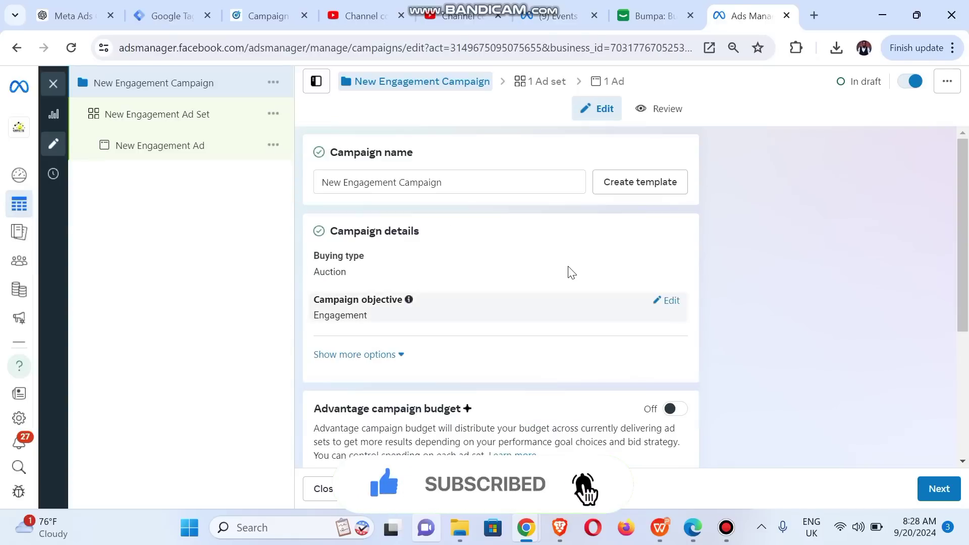
# Name the campaign "Class 2 page like or followers"
pyautogui.click(406, 182)
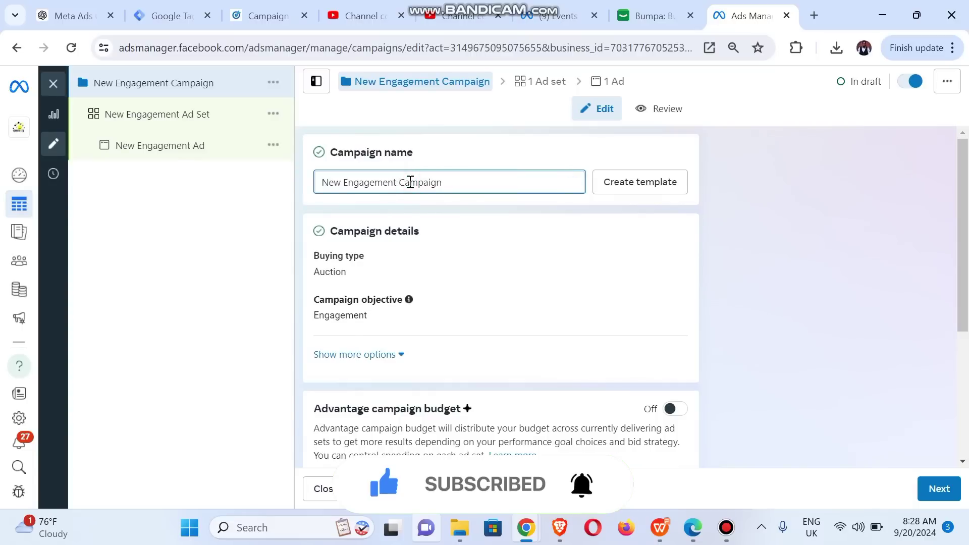
pyautogui.hotkey('ctrl', 'a')
pyautogui.write('Class ')
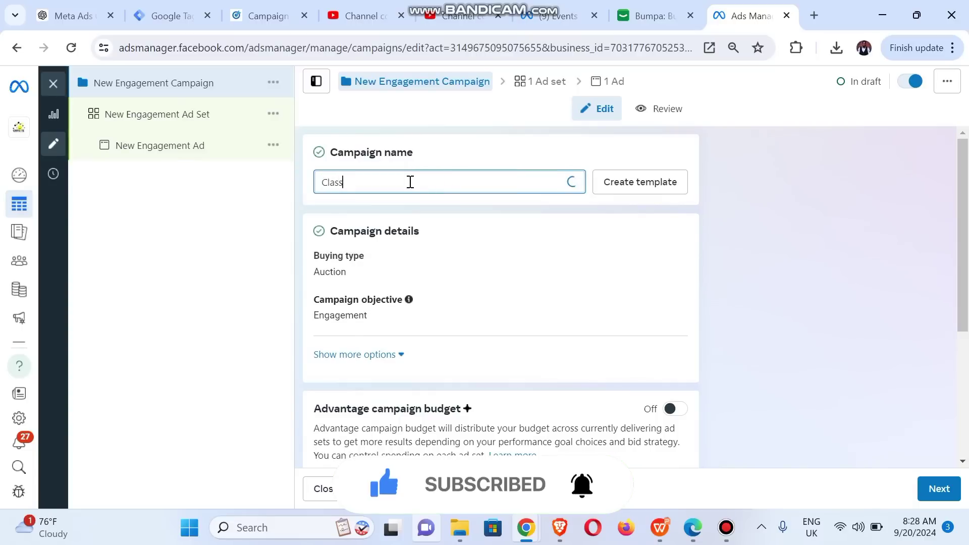
pyautogui.write('2 page like')
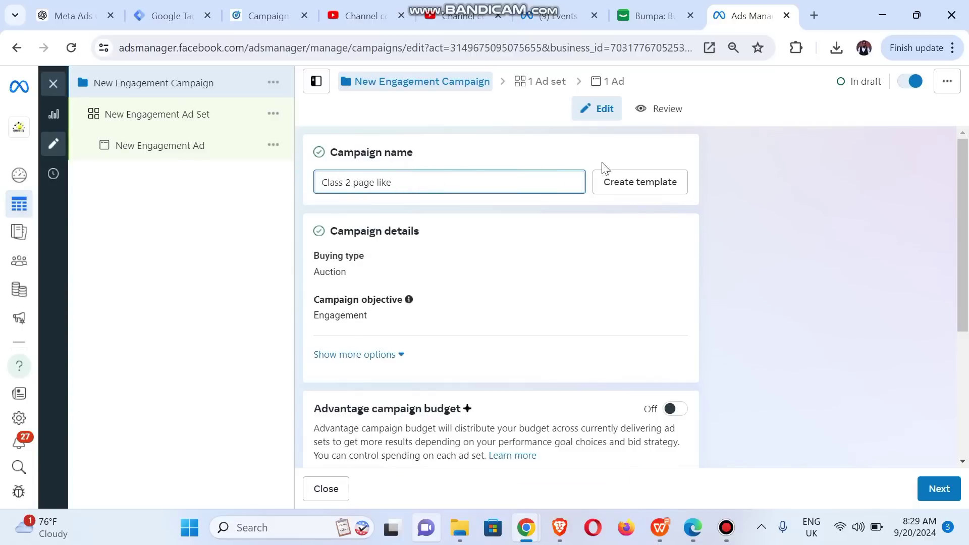
pyautogui.write(' o')
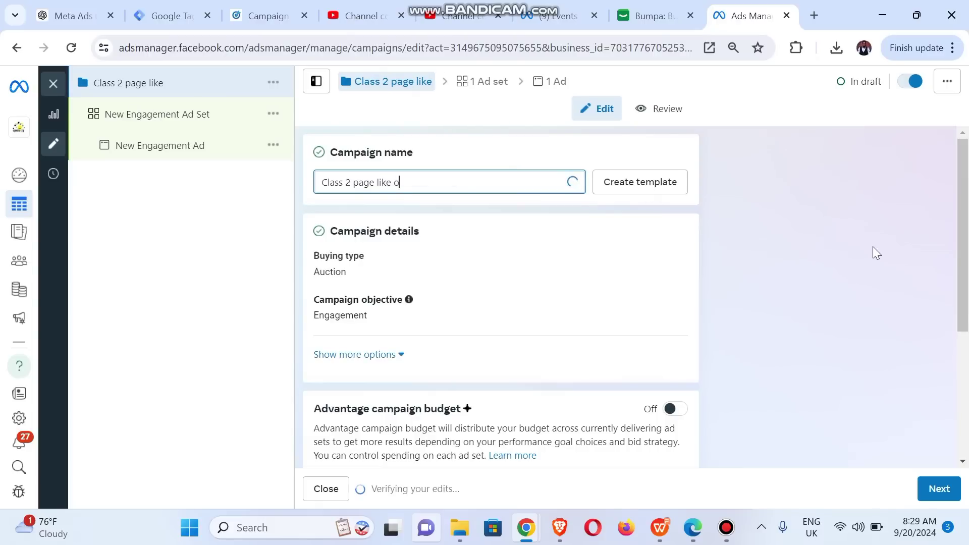
pyautogui.write('r followers')
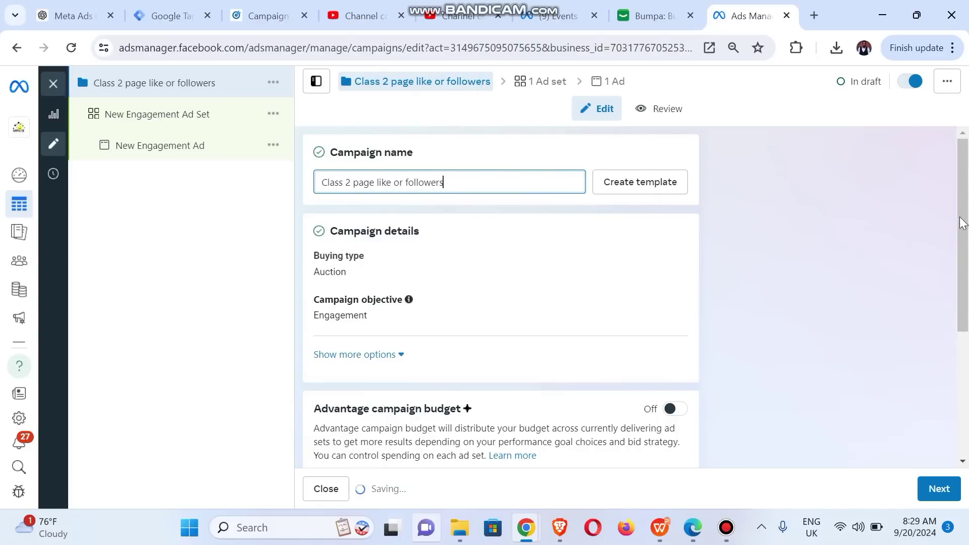
# Review the budget, A/B test and special ad category settings of the campaign and continue to the ad set
pyautogui.scroll(-4, 813, 335)
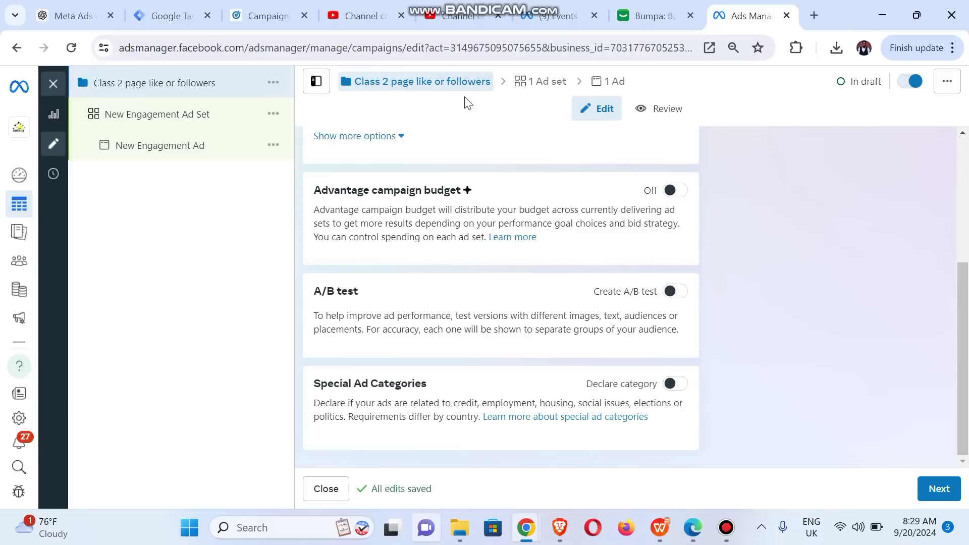
pyautogui.moveTo(962, 363)
pyautogui.mouseDown()
pyautogui.moveTo(968, 235)
pyautogui.moveTo(967, 351)
pyautogui.mouseUp()
pyautogui.moveTo(967, 303); pyautogui.dragTo(964, 384)
pyautogui.scroll(5, 953, 181)
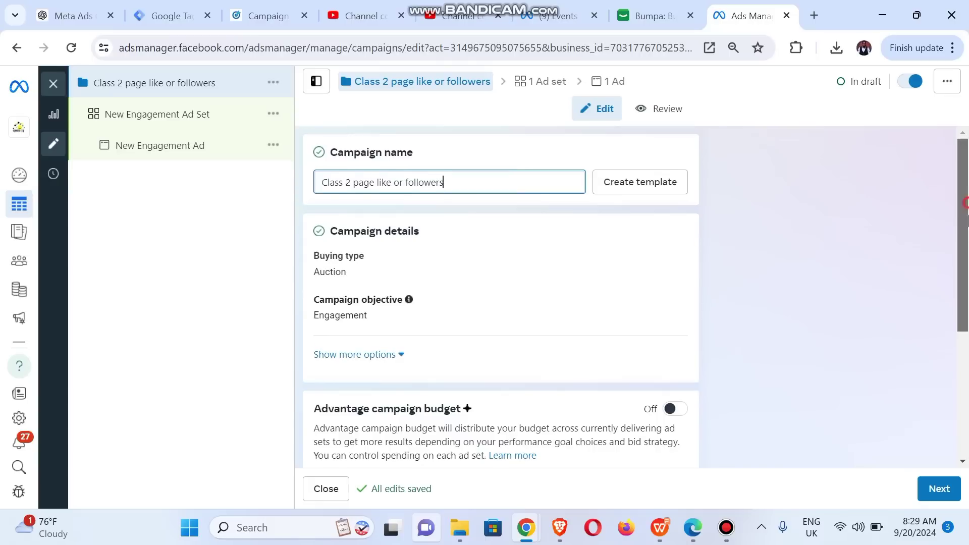
pyautogui.moveTo(967, 208); pyautogui.dragTo(967, 364)
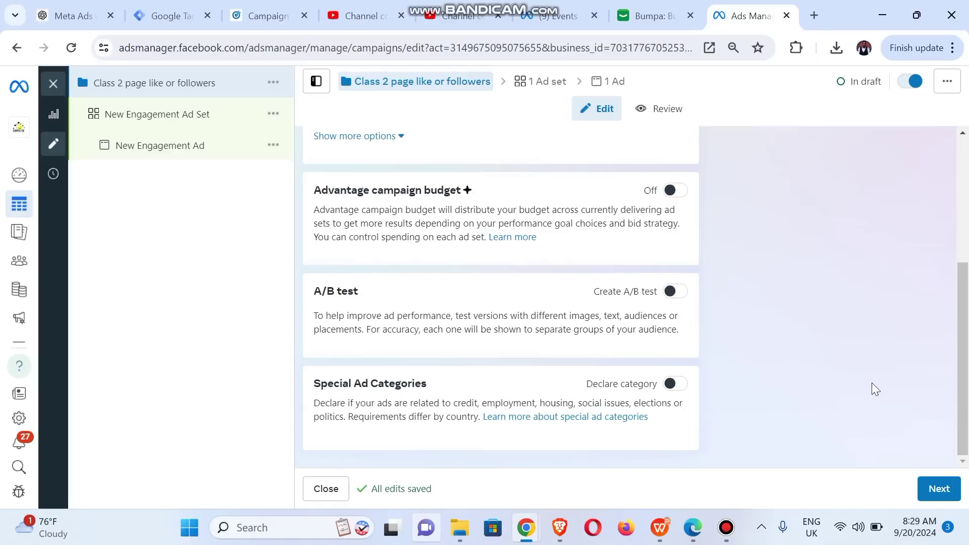
pyautogui.click(940, 498)
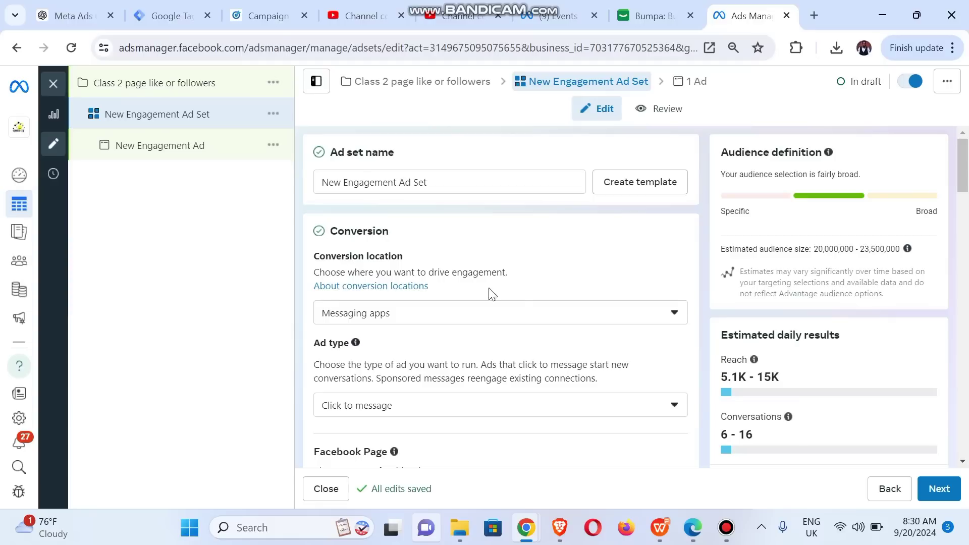
# Set the ad set's conversion location to Facebook Page and keep Gwrite as the promoted page
pyautogui.click(487, 314)
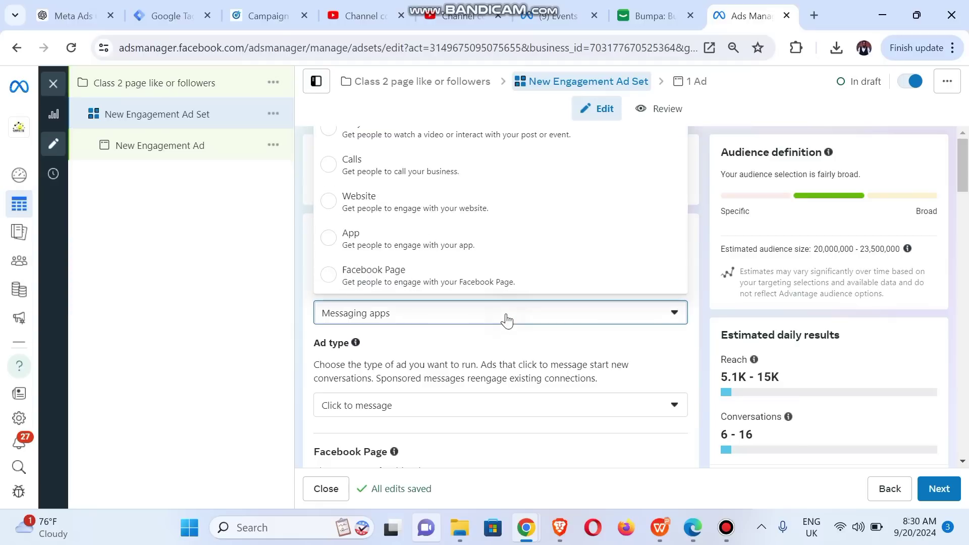
pyautogui.click(328, 275)
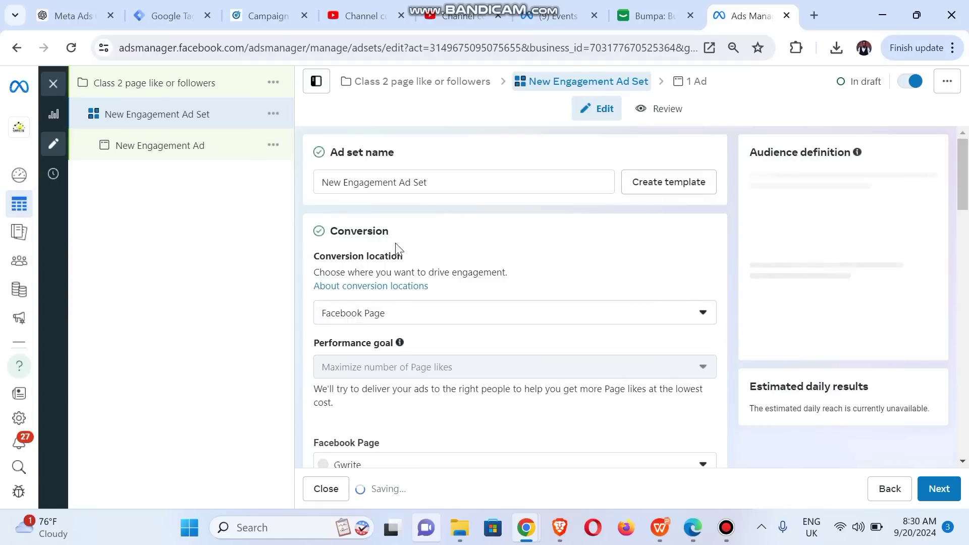
pyautogui.scroll(-2, 360, 276)
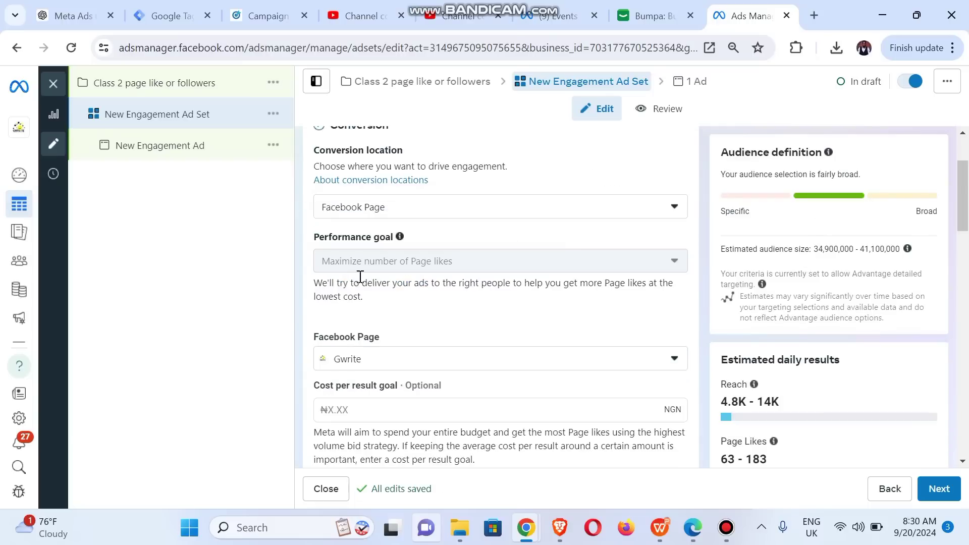
pyautogui.moveTo(331, 263)
pyautogui.click(504, 374)
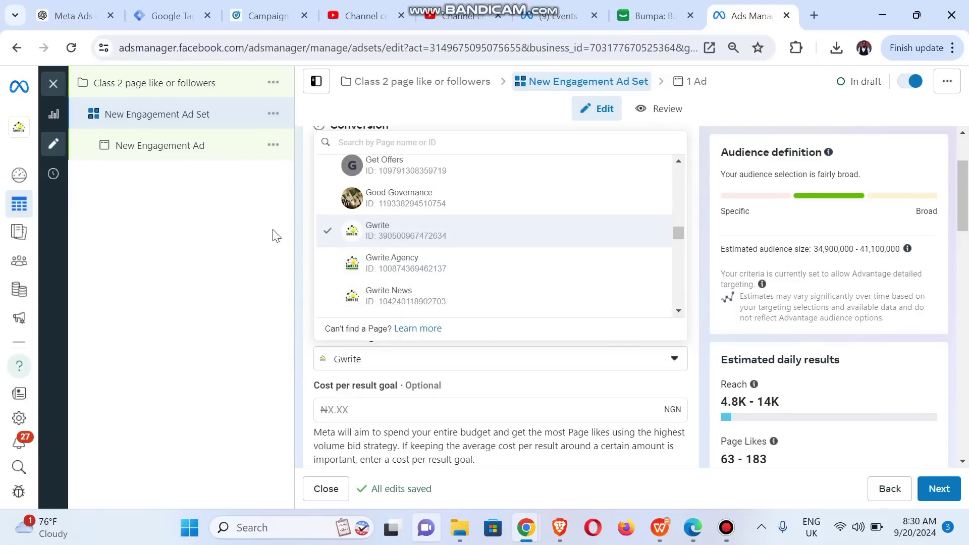
pyautogui.click(251, 238)
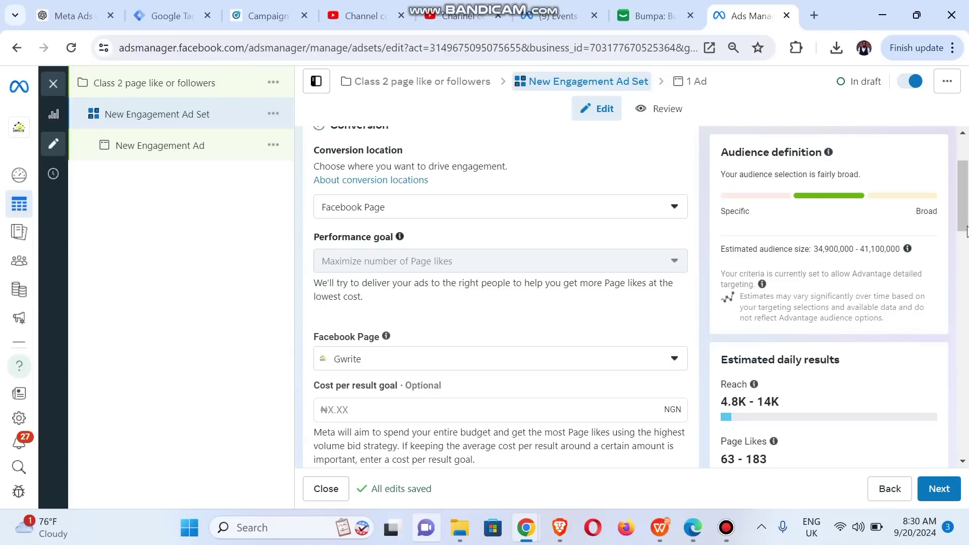
# Set the ad set's daily budget to ₦5,000
pyautogui.moveTo(966, 231); pyautogui.dragTo(966, 287)
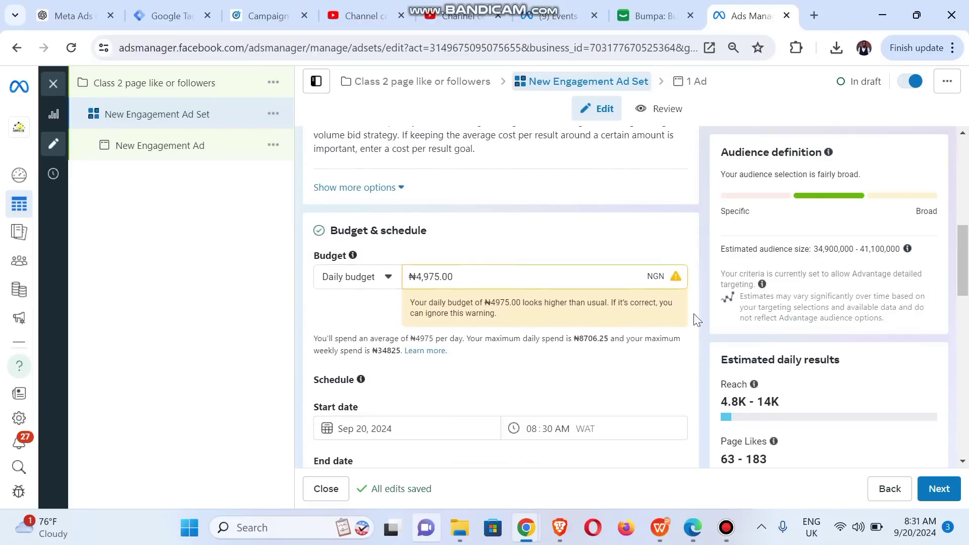
pyautogui.click(539, 281)
pyautogui.hotkey('ctrl', 'a')
pyautogui.write('5000')
pyautogui.click(245, 276)
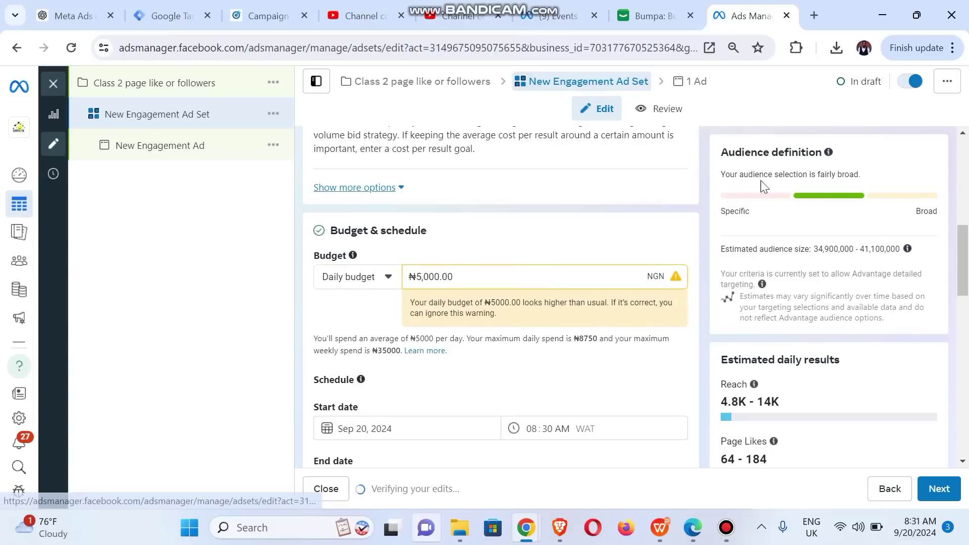
# Set the ad set's scheduled start time to 09:30 AM
pyautogui.moveTo(964, 267); pyautogui.dragTo(966, 237)
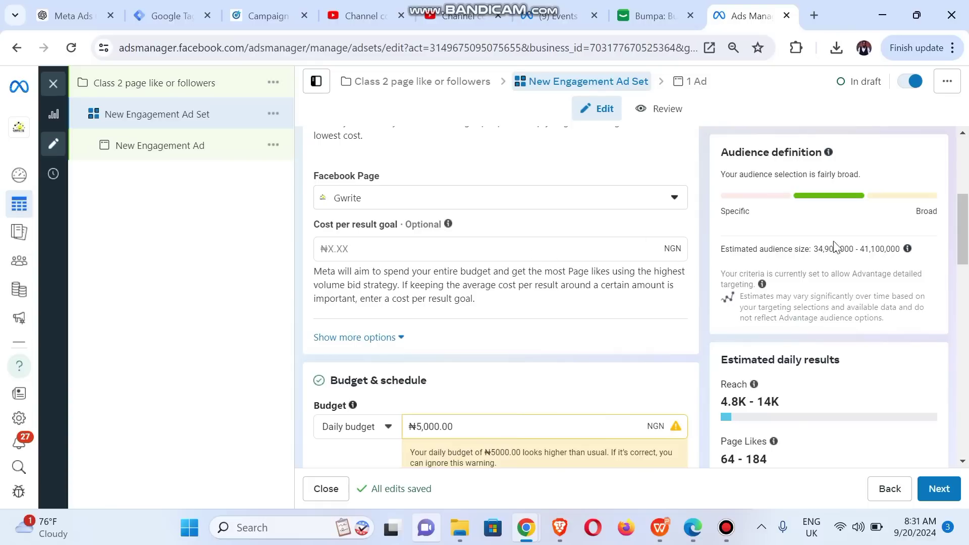
pyautogui.moveTo(966, 260); pyautogui.dragTo(967, 321)
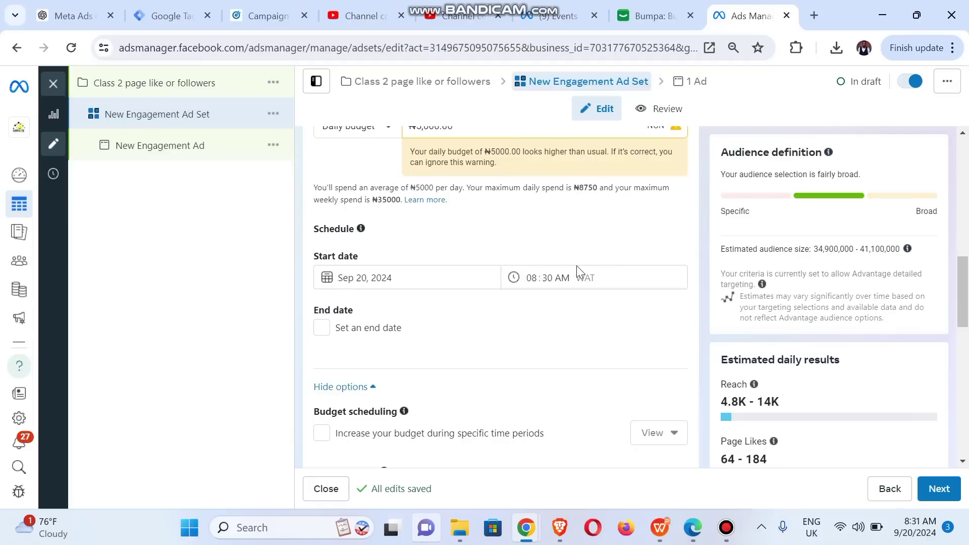
pyautogui.click(533, 278)
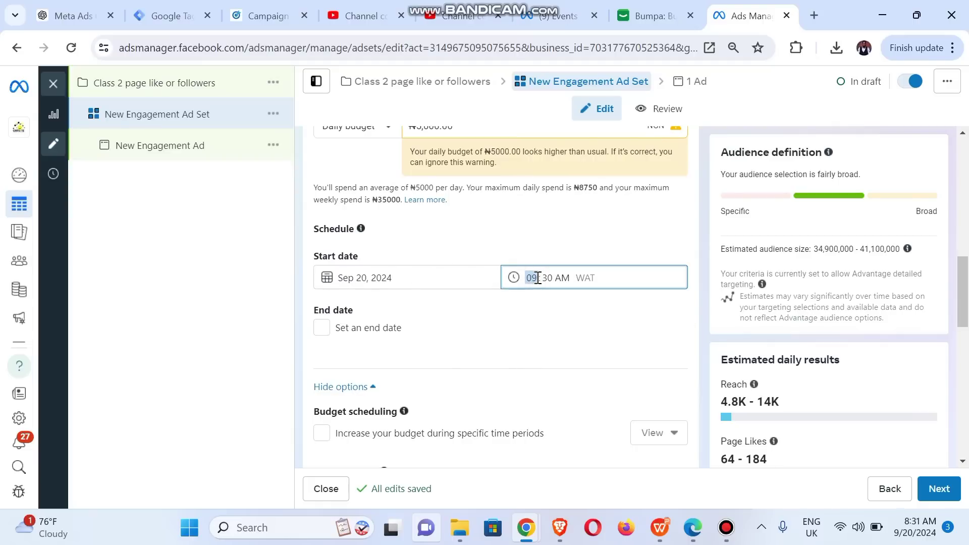
pyautogui.click(264, 283)
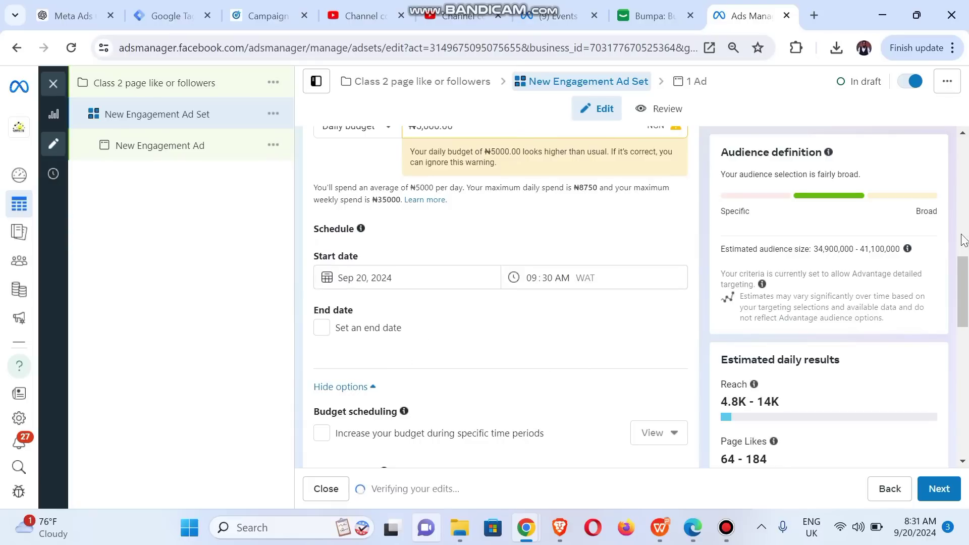
# Review the ad set's audience controls, Advantage+ audience, placements and conversion settings
pyautogui.moveTo(960, 281); pyautogui.dragTo(964, 363)
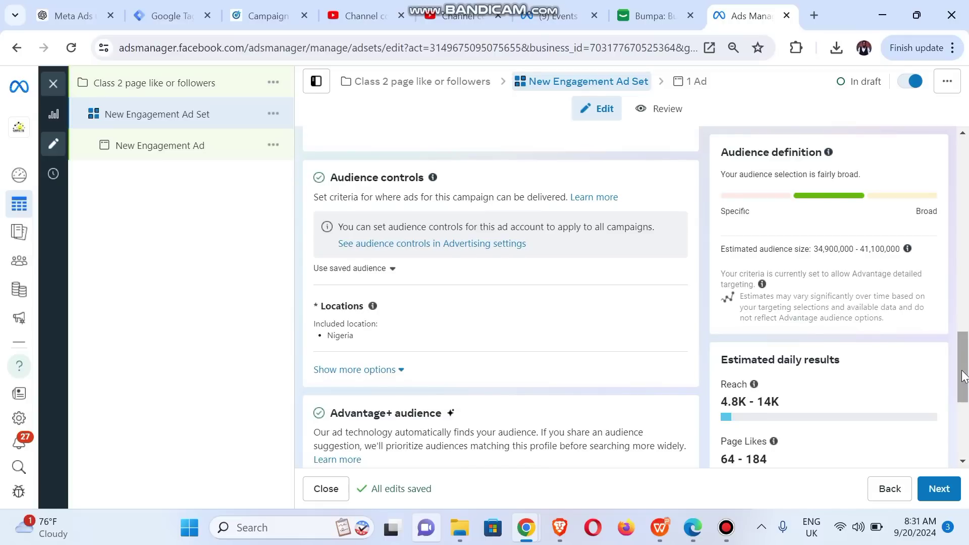
pyautogui.moveTo(963, 375); pyautogui.dragTo(964, 403)
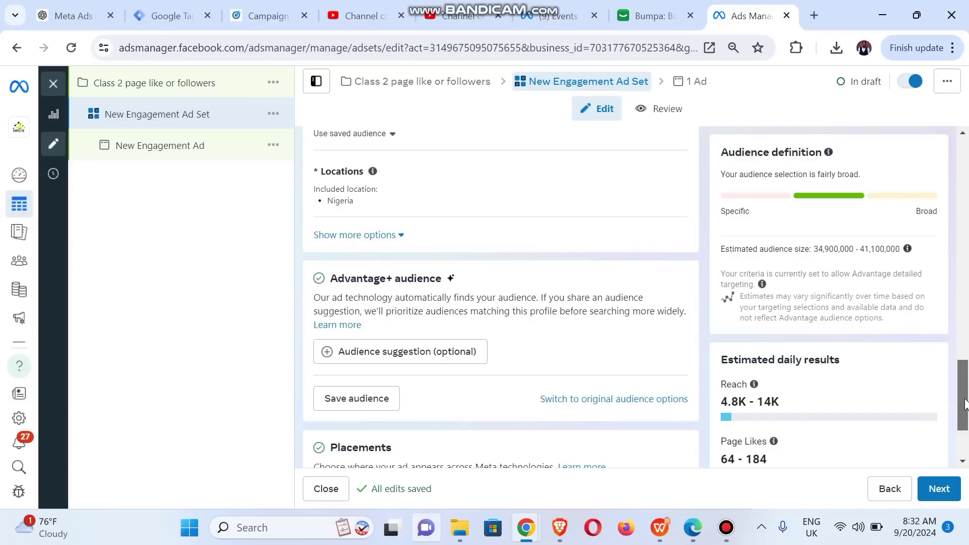
pyautogui.moveTo(965, 404); pyautogui.dragTo(965, 419)
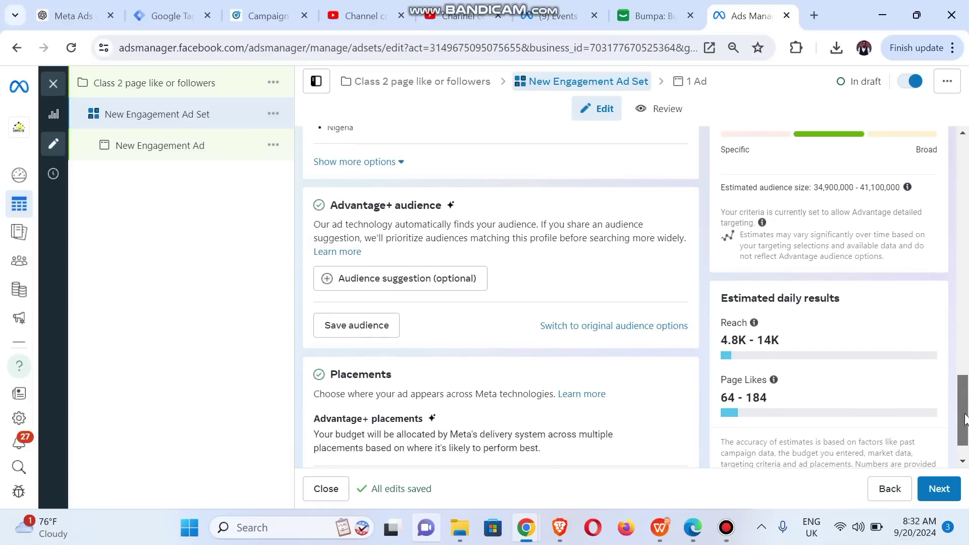
pyautogui.moveTo(965, 419); pyautogui.dragTo(965, 448)
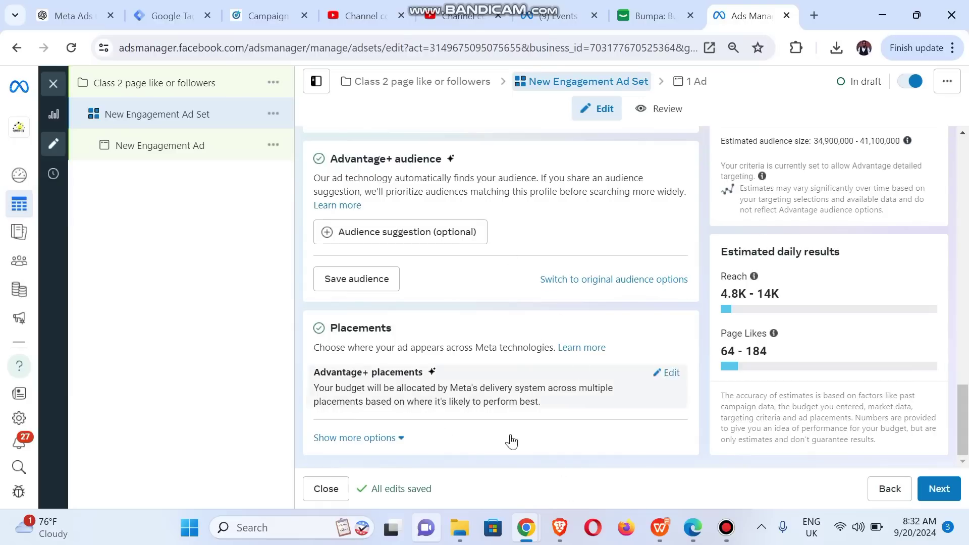
pyautogui.moveTo(963, 413); pyautogui.dragTo(957, 159)
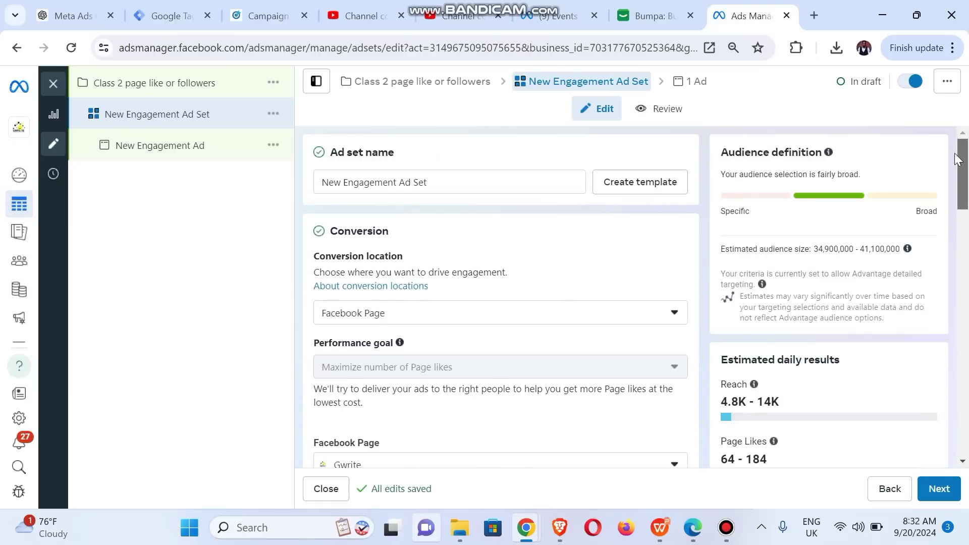
pyautogui.moveTo(954, 167); pyautogui.dragTo(954, 170)
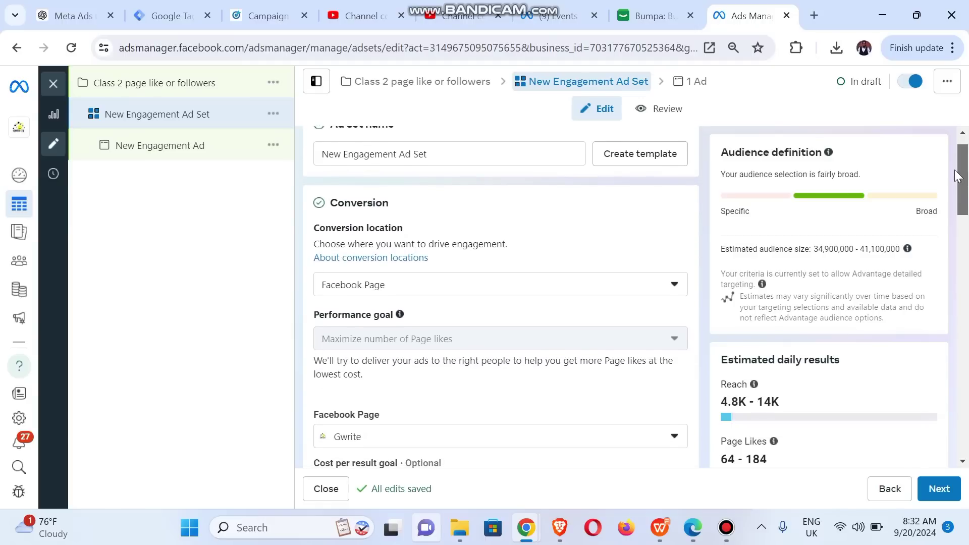
# Show the ad set's additional conversion options and set when you get charged to Page like
pyautogui.moveTo(954, 169); pyautogui.dragTo(966, 236)
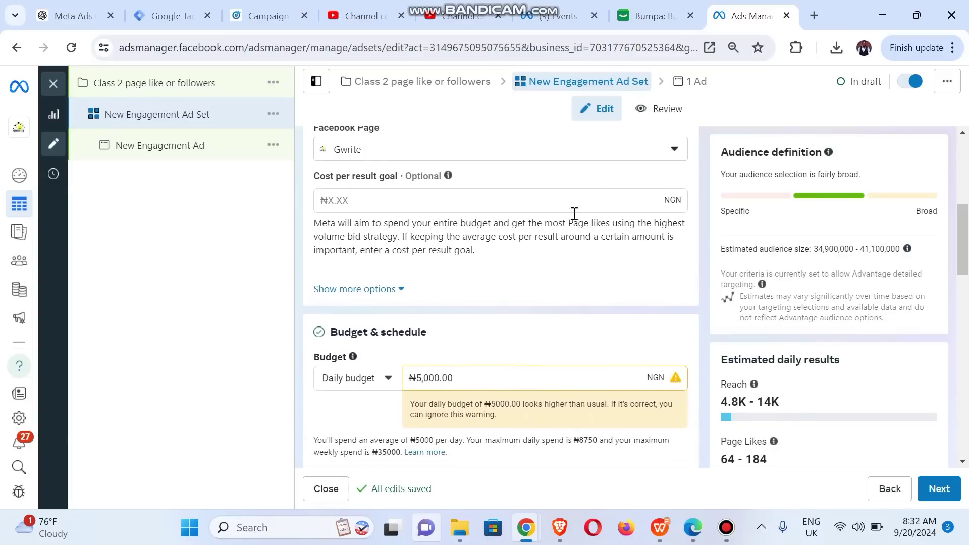
pyautogui.click(356, 291)
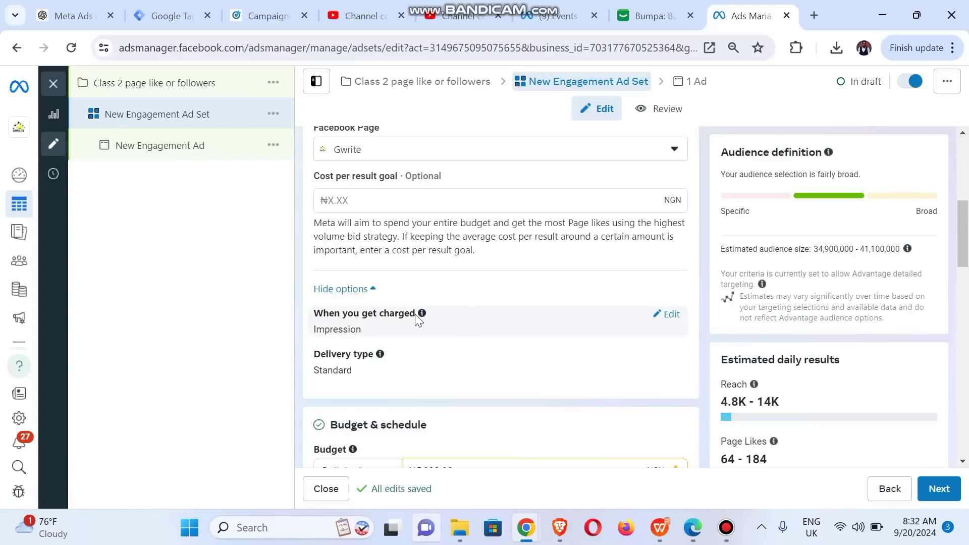
pyautogui.click(672, 315)
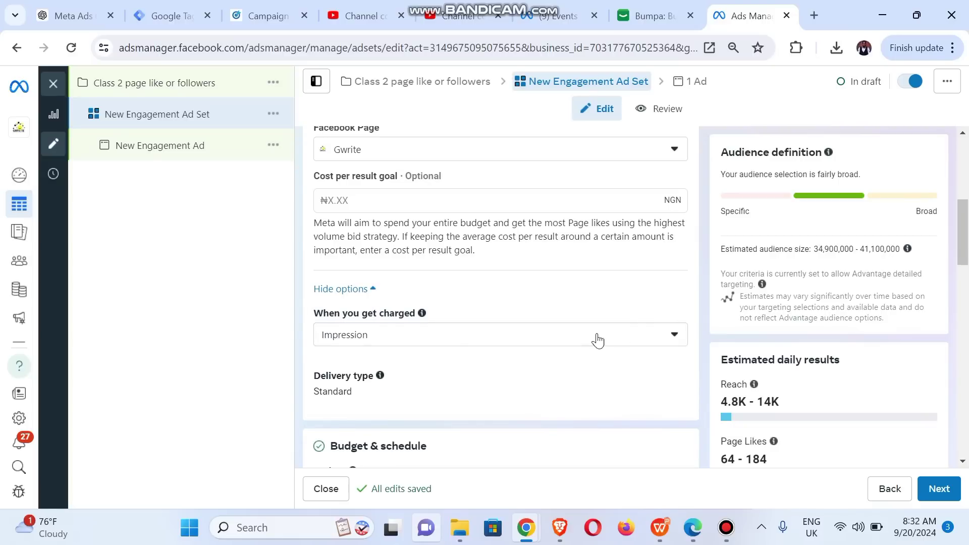
pyautogui.click(477, 343)
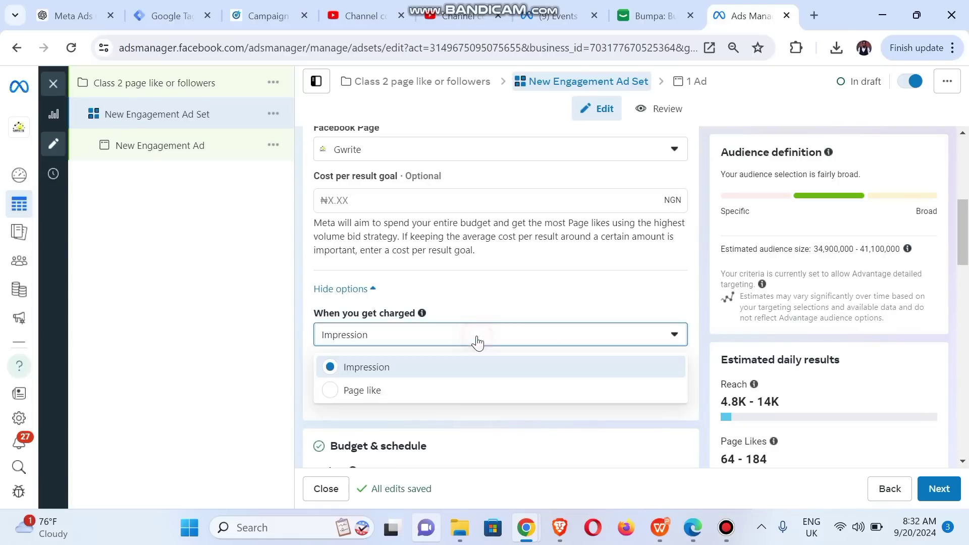
pyautogui.click(380, 399)
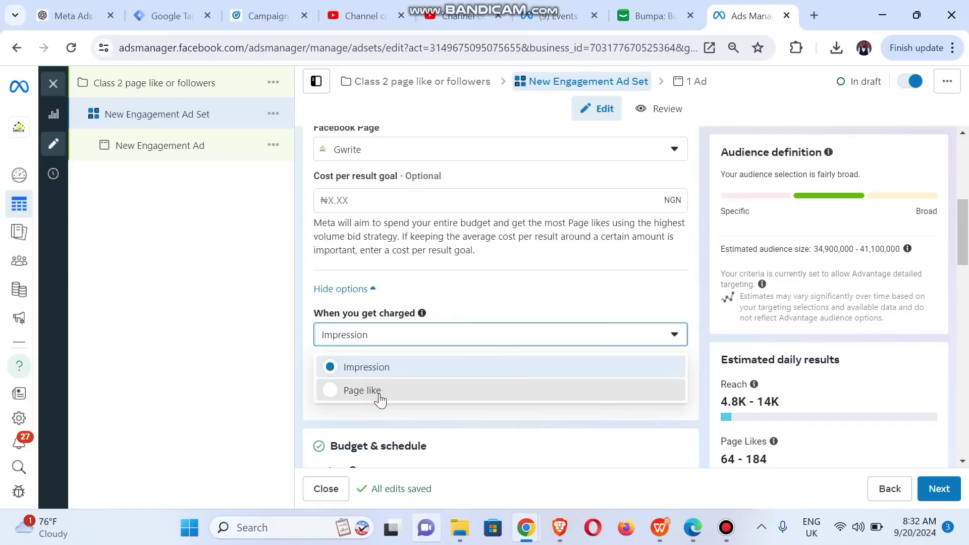
pyautogui.click(380, 391)
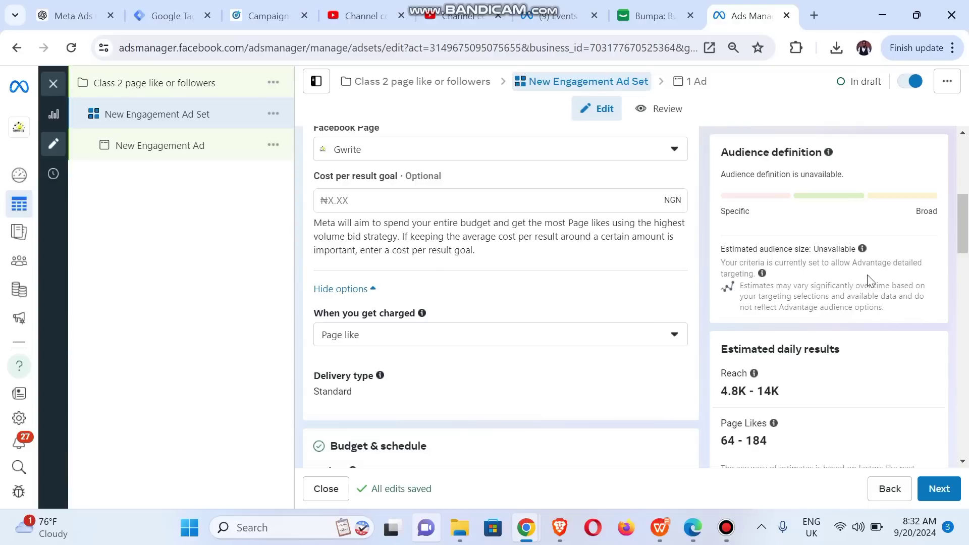
# Proceed to the ad level and add the 960 × 960 customer review image from Page Images as the ad's media
pyautogui.moveTo(961, 231); pyautogui.dragTo(966, 452)
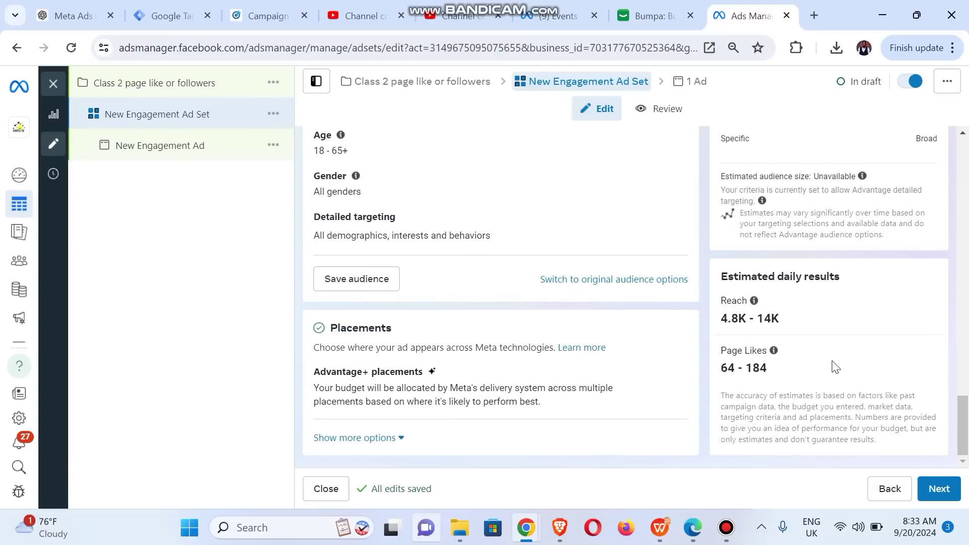
pyautogui.click(939, 496)
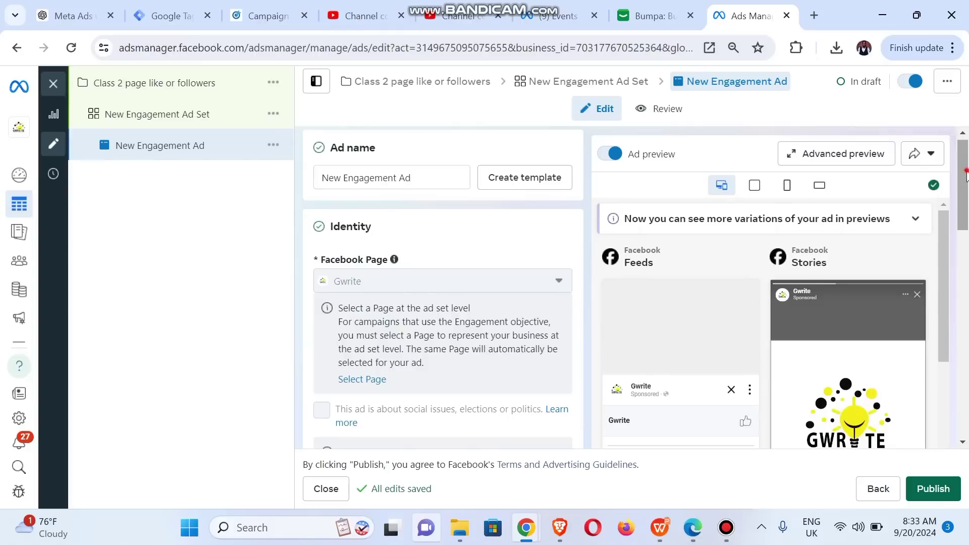
pyautogui.moveTo(964, 166); pyautogui.dragTo(968, 316)
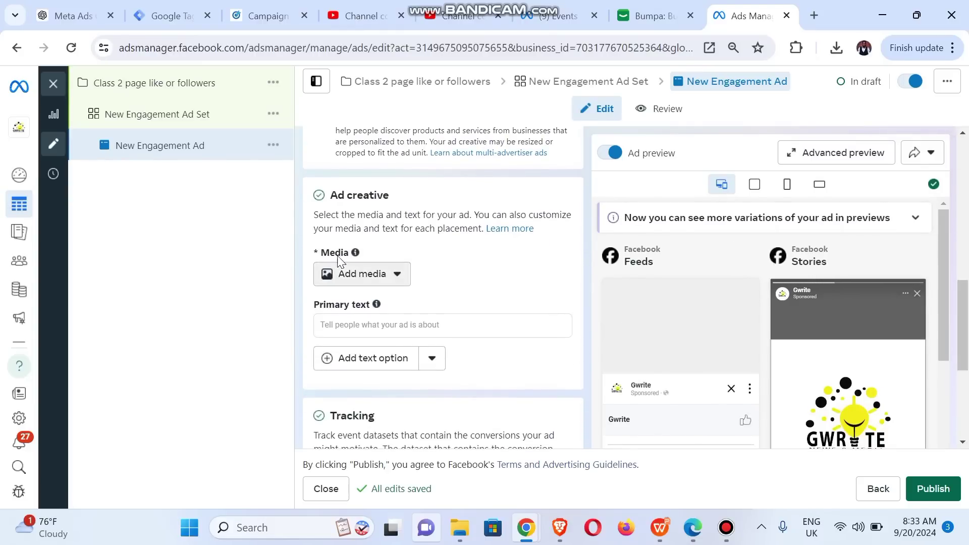
pyautogui.click(356, 281)
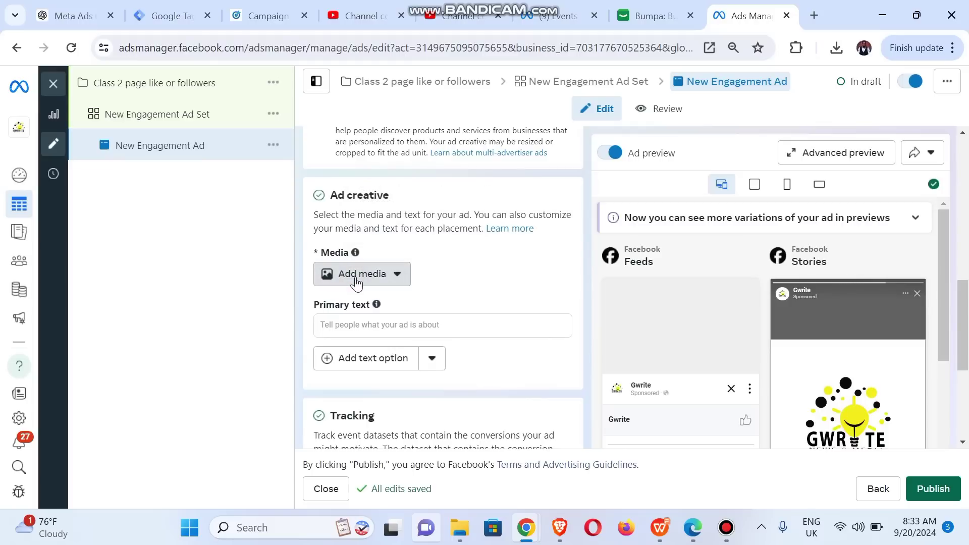
pyautogui.click(356, 280)
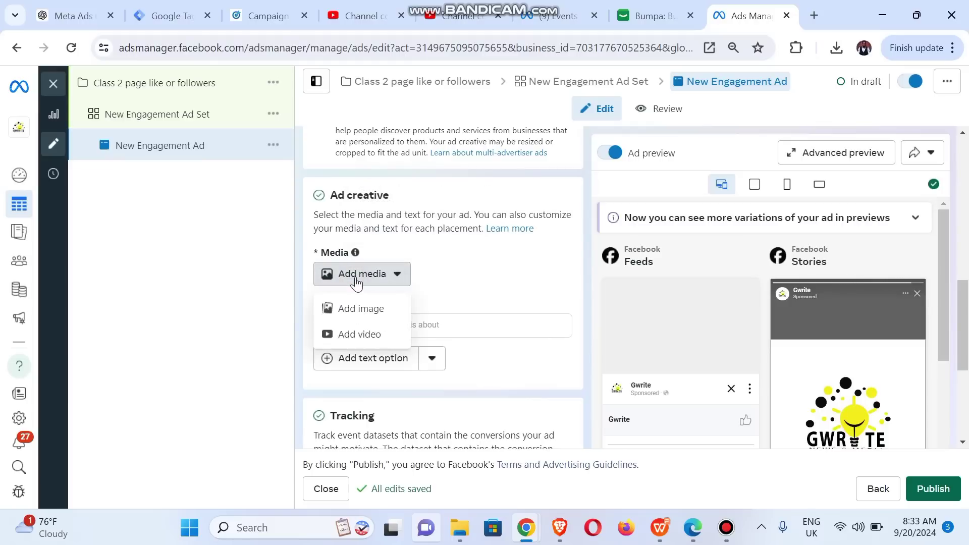
pyautogui.click(358, 309)
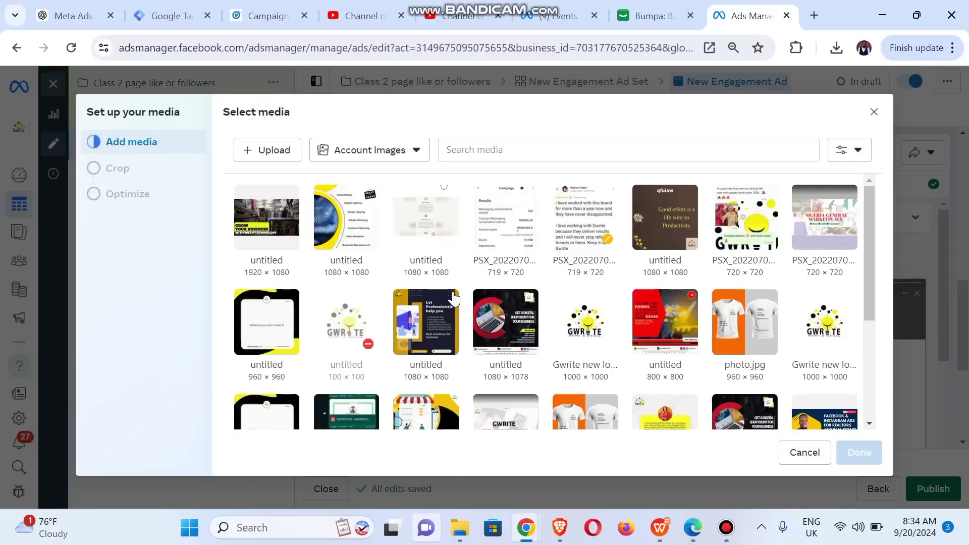
pyautogui.click(372, 151)
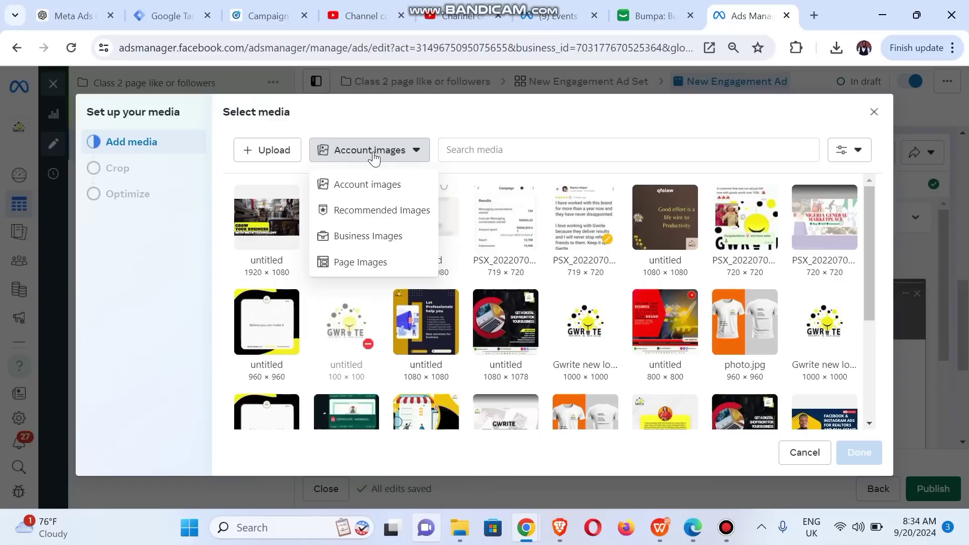
pyautogui.click(374, 262)
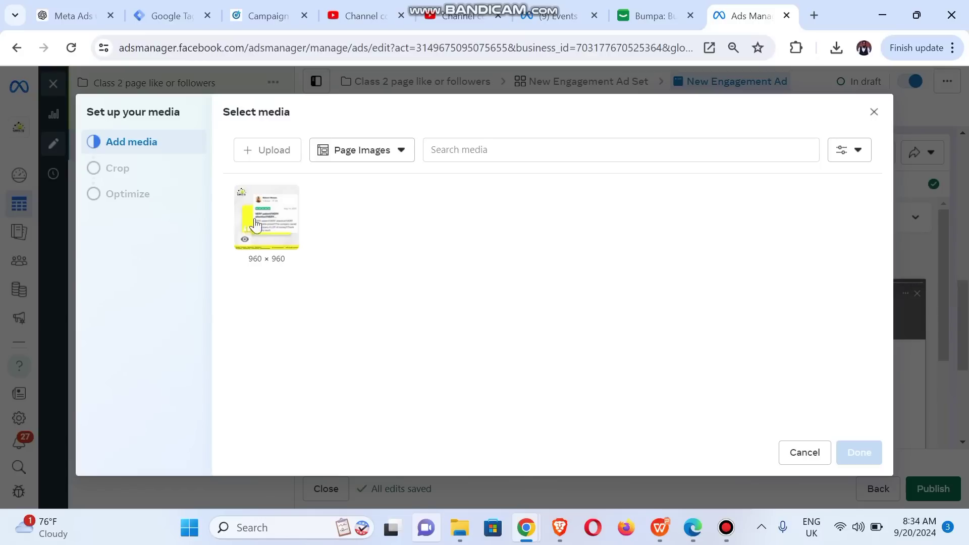
pyautogui.moveTo(248, 241)
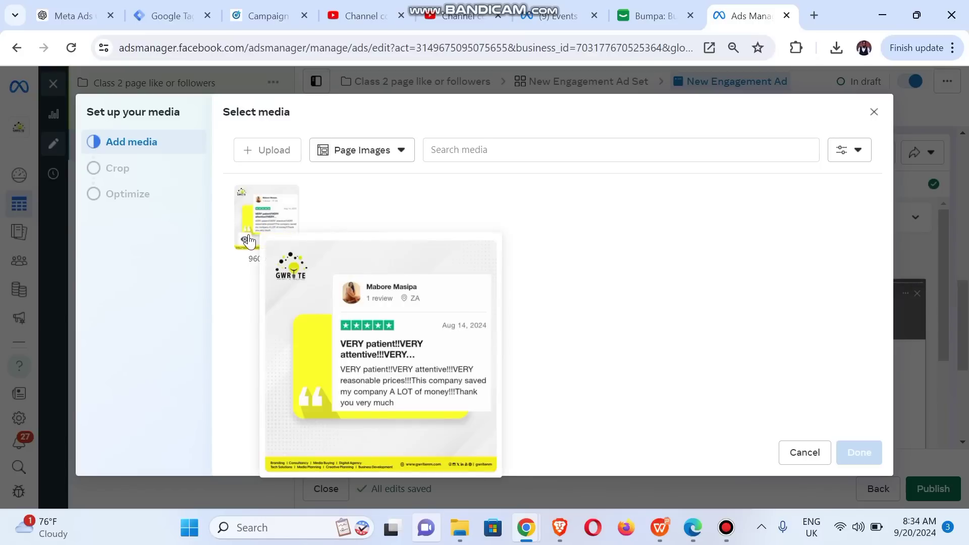
pyautogui.click(259, 212)
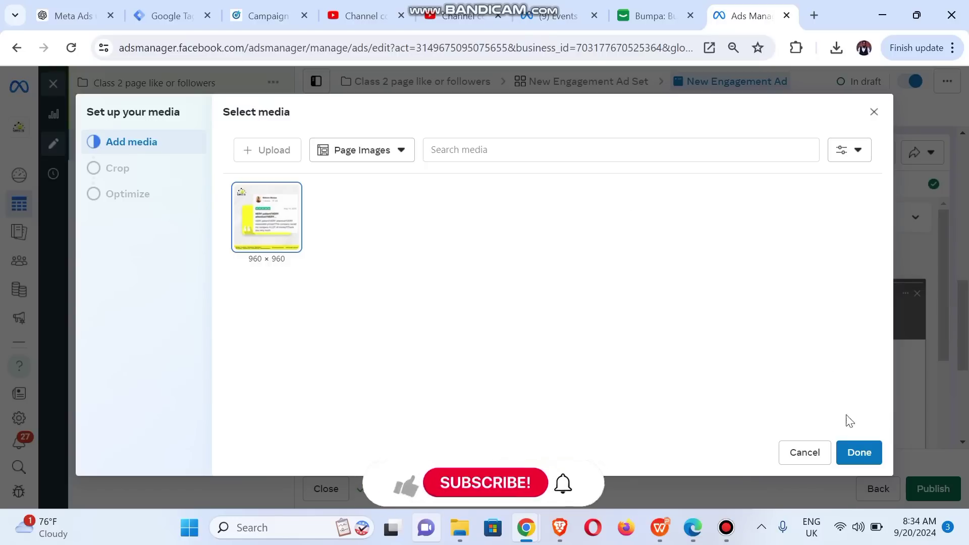
pyautogui.click(859, 452)
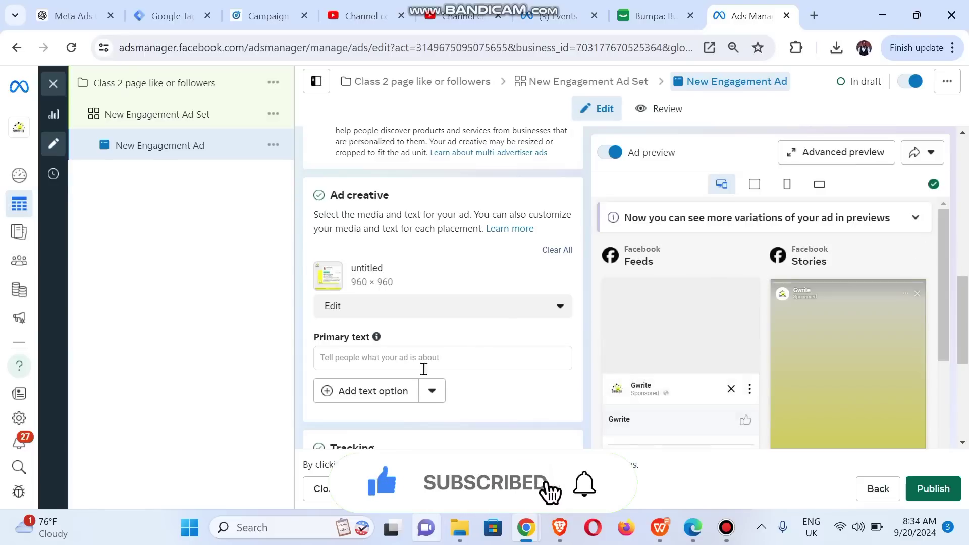
# Enter the ad's primary text on two lines: "Gwrite built on Trust" and "Join our community"
pyautogui.click(370, 357)
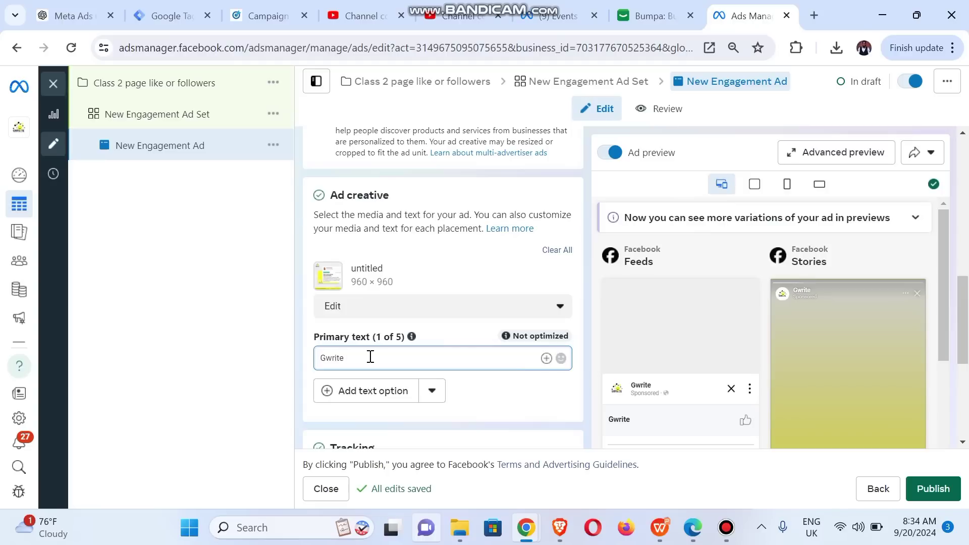
pyautogui.write('built on')
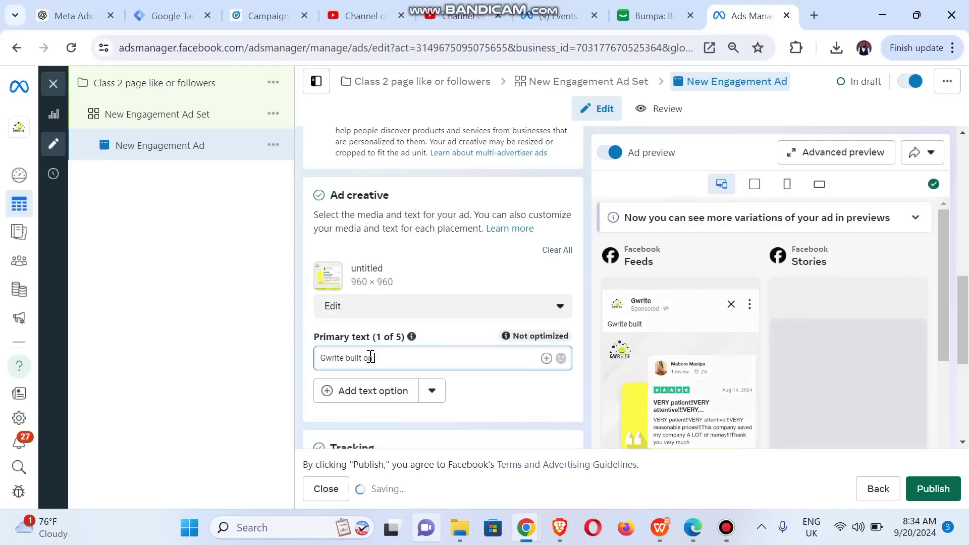
pyautogui.write(' Trus')
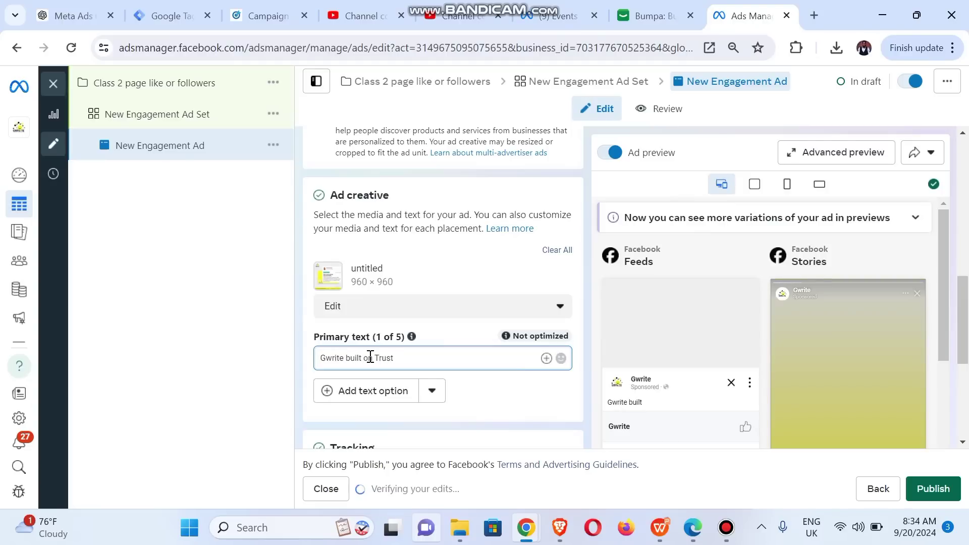
pyautogui.write('t')
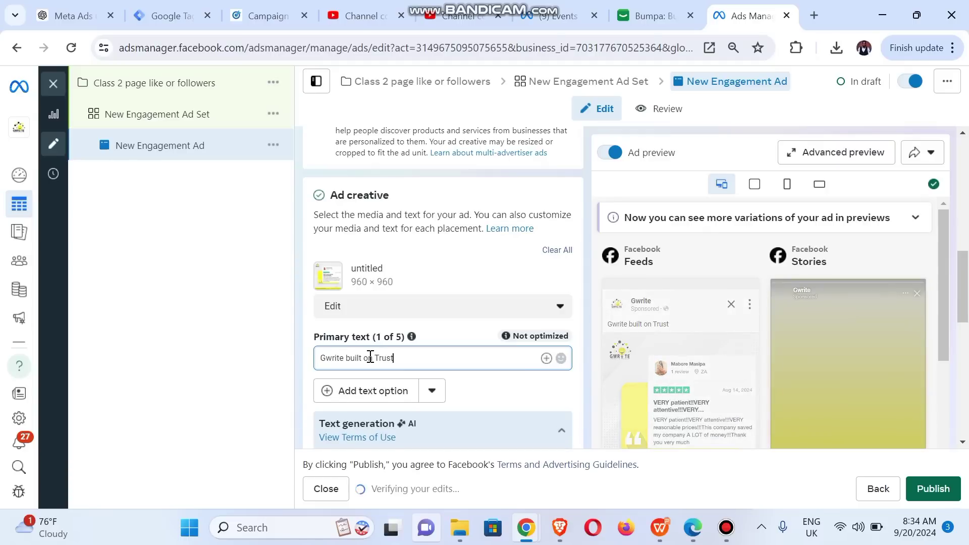
pyautogui.press('Return')
pyautogui.write('Join our community')
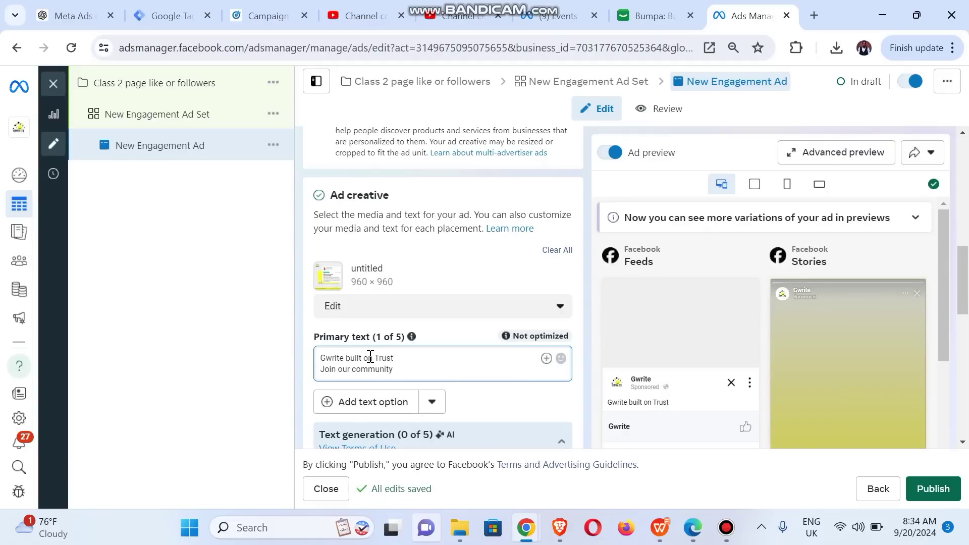
pyautogui.click(253, 363)
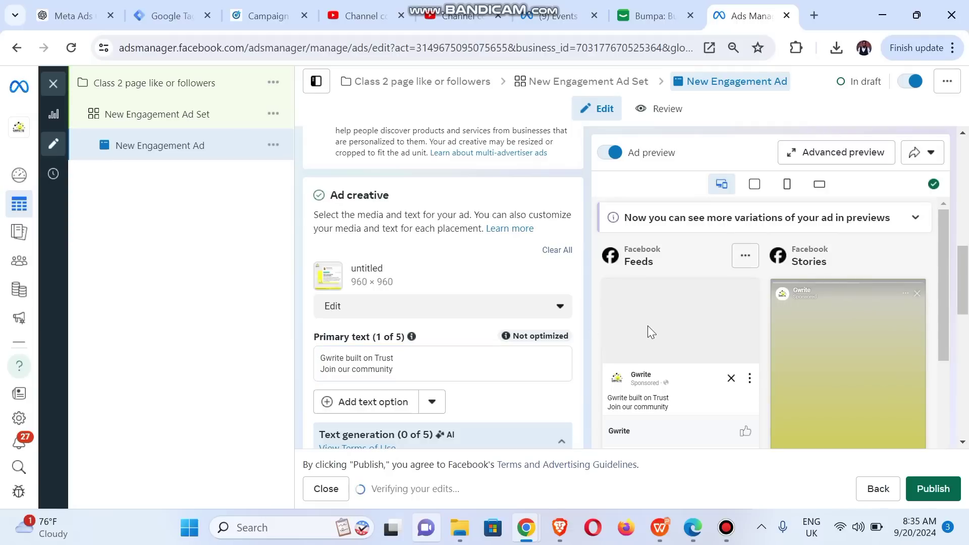
# Review the AI-generated text variations offered for the ad's primary text
pyautogui.moveTo(958, 297); pyautogui.dragTo(961, 364)
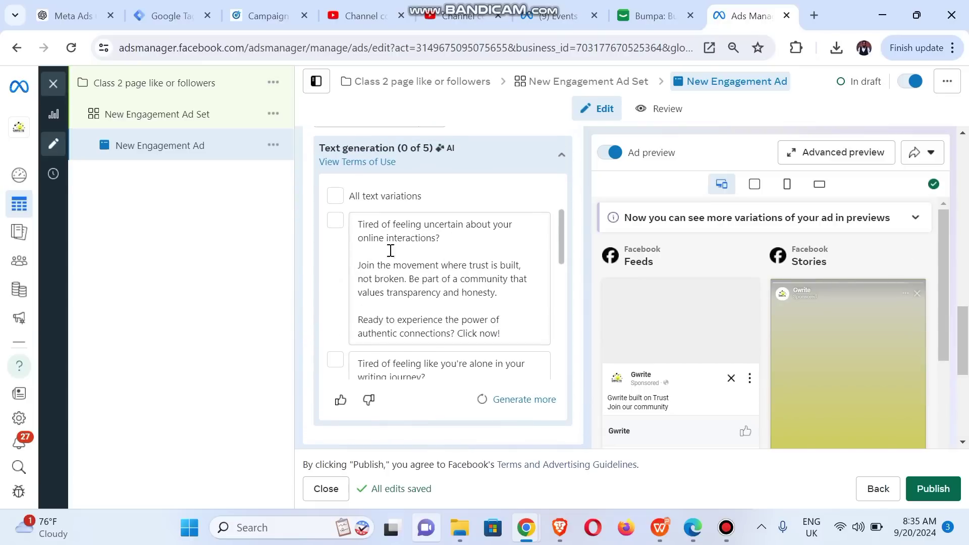
pyautogui.click(560, 236)
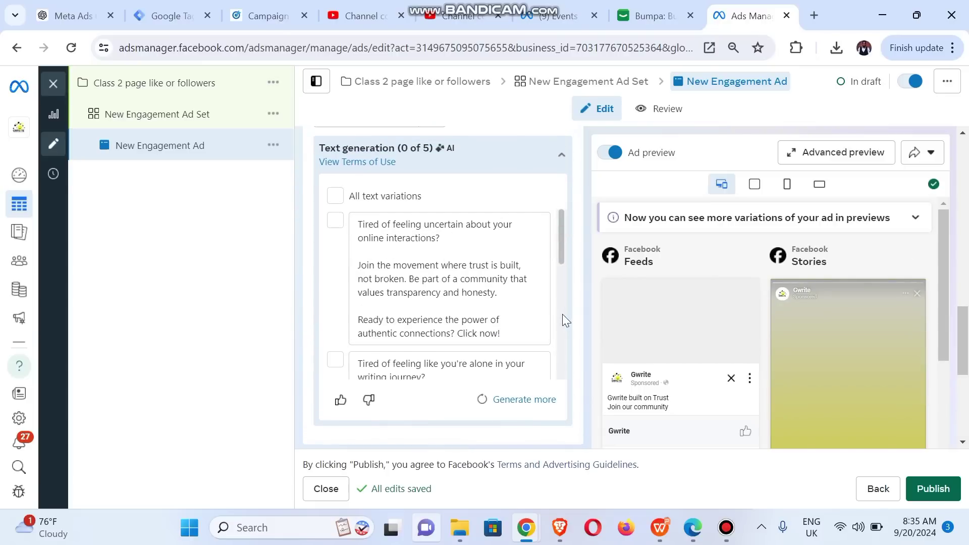
pyautogui.moveTo(961, 343); pyautogui.dragTo(966, 200)
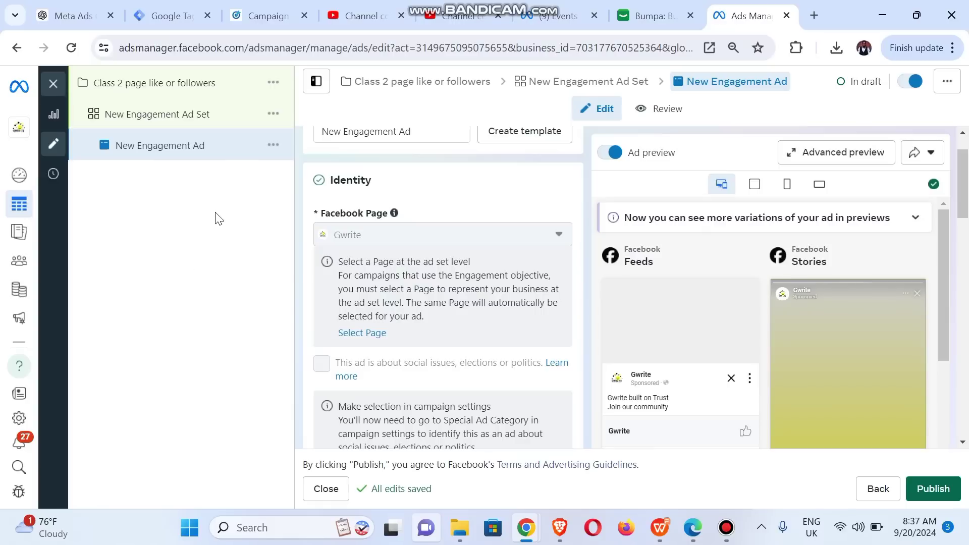
# Duplicate New Engagement Ad Set within the original campaign as one copy, keeping existing reactions, comments and shares on new ads
pyautogui.click(274, 114)
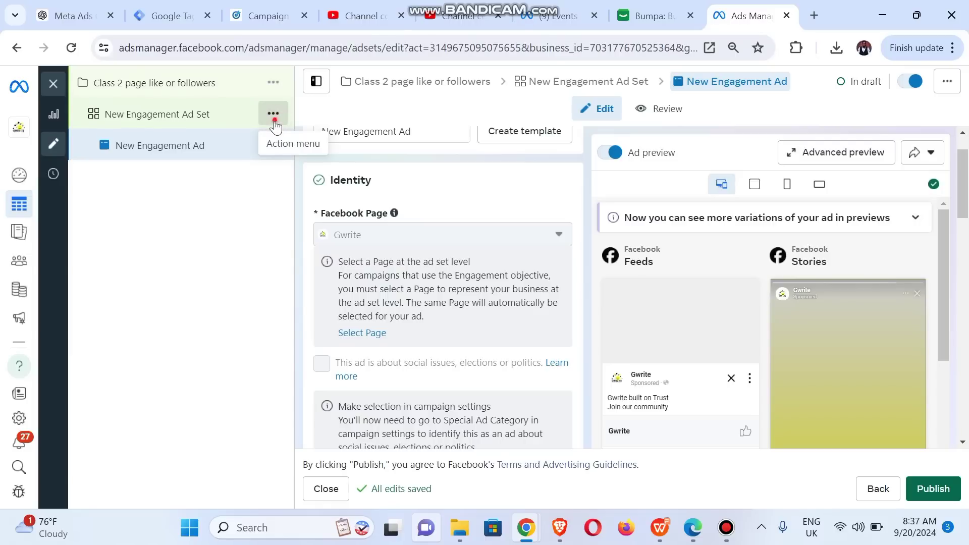
pyautogui.click(274, 120)
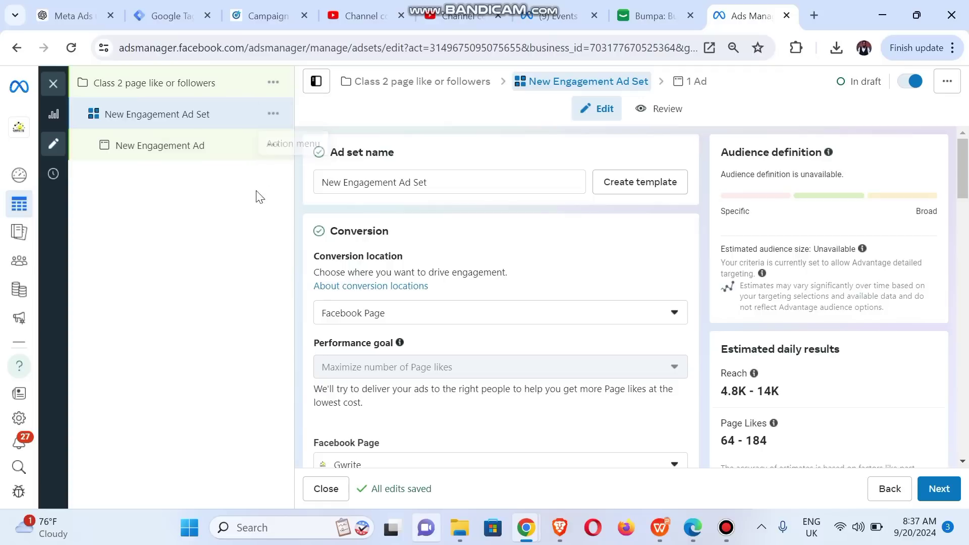
pyautogui.click(273, 120)
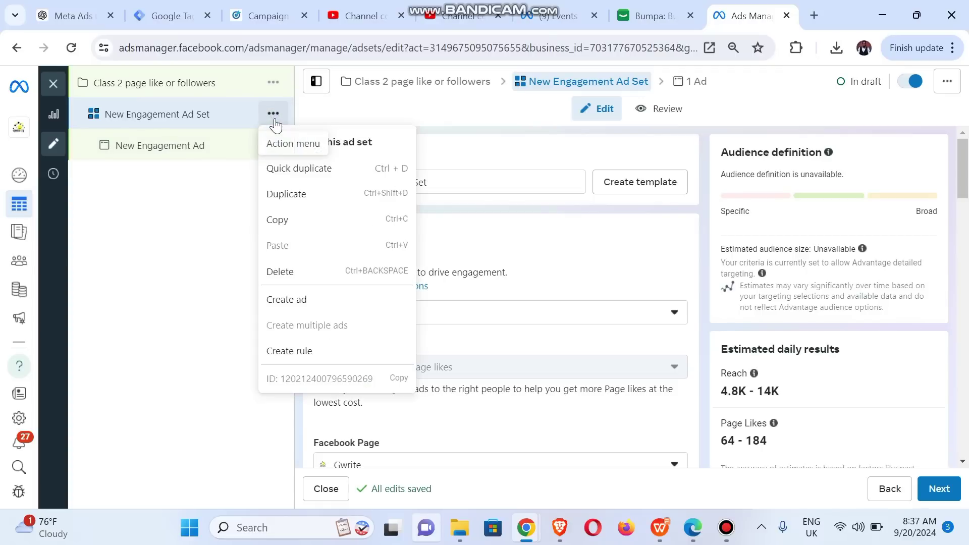
pyautogui.click(292, 195)
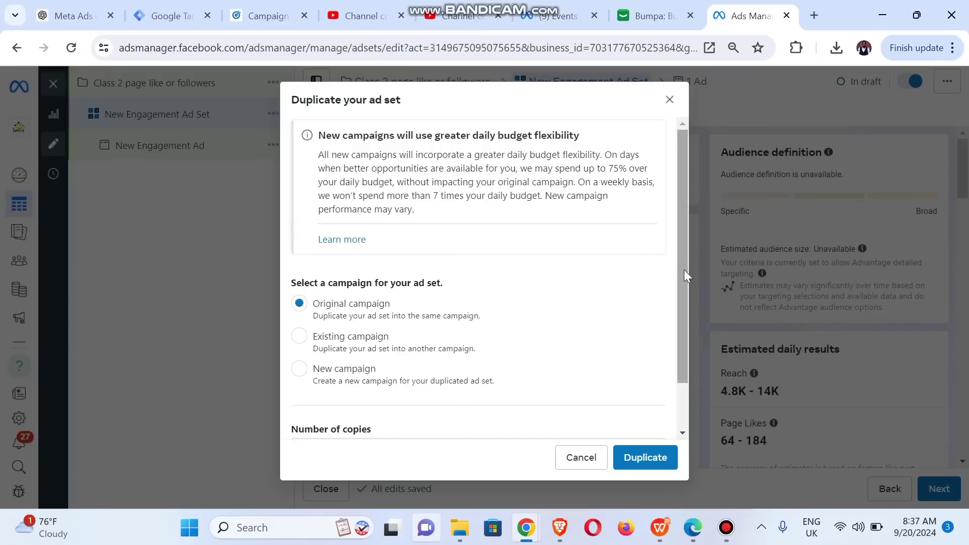
pyautogui.moveTo(684, 269); pyautogui.dragTo(691, 336)
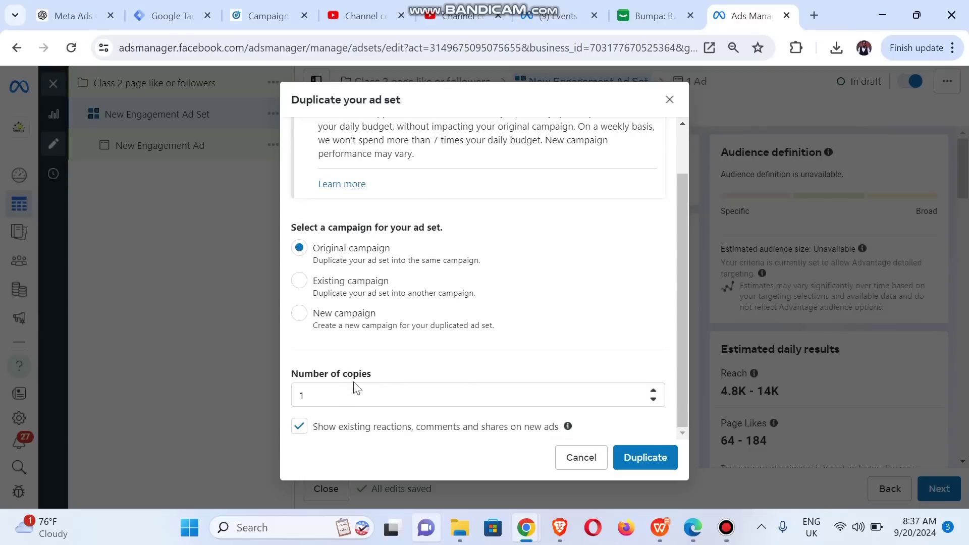
pyautogui.click(638, 455)
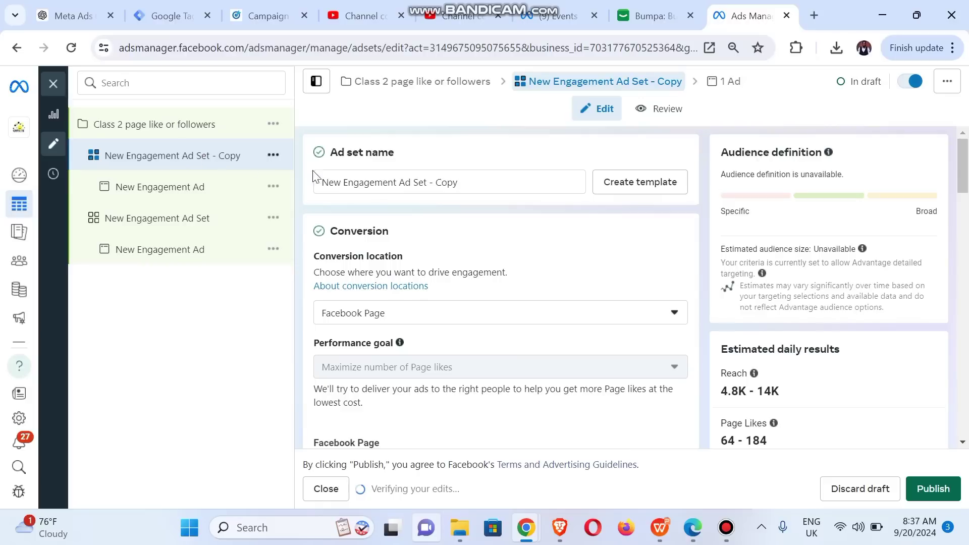
# Rename the duplicated ad set as "Dup page like ad set level"
pyautogui.click(378, 189)
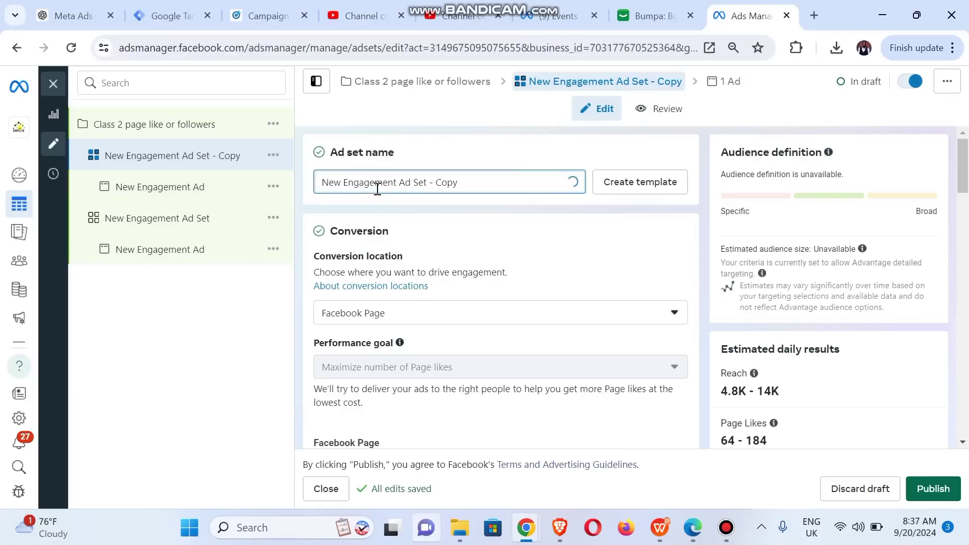
pyautogui.hotkey('ctrl', 'a')
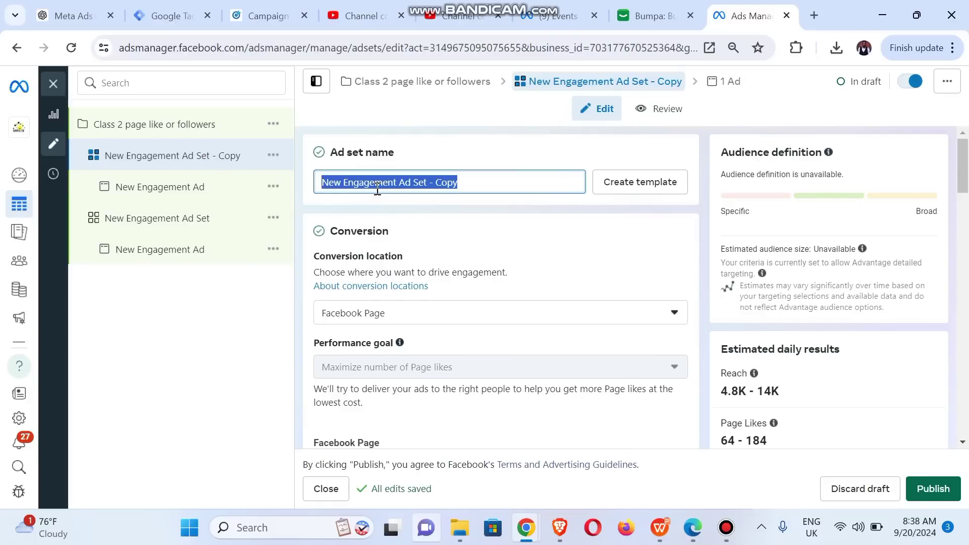
pyautogui.write('Dup')
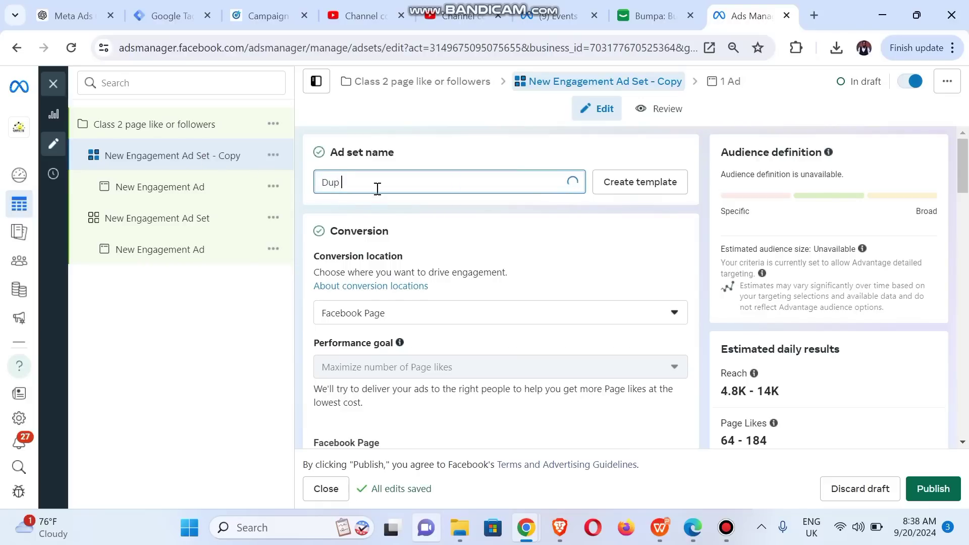
pyautogui.write(' page ')
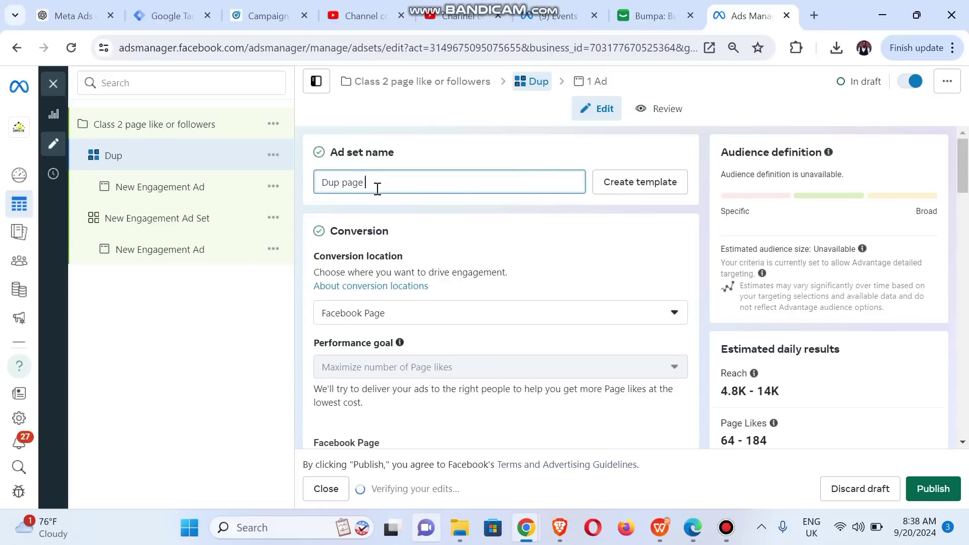
pyautogui.write('like set leve')
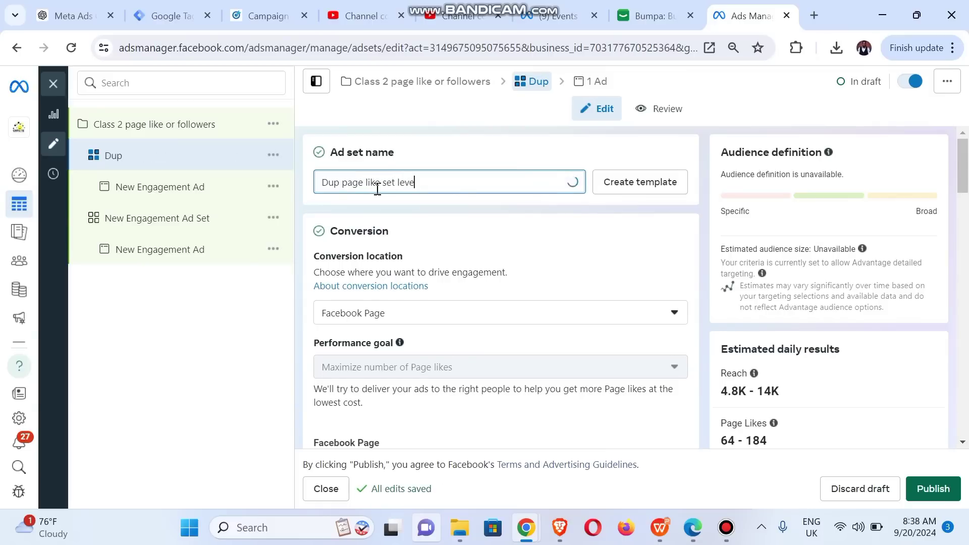
pyautogui.write('l')
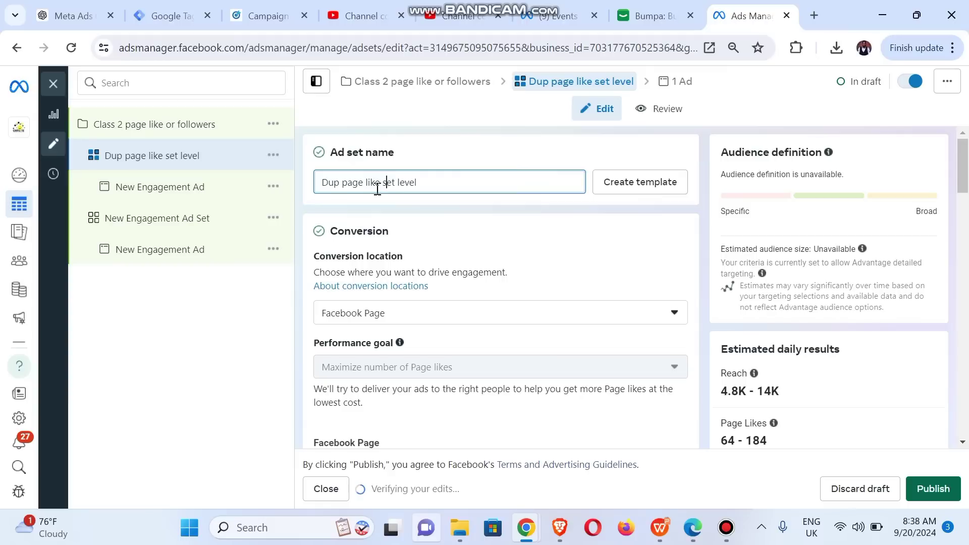
pyautogui.hotkey('ctrl', 'Left')
pyautogui.hotkey('ctrl', 'Left')
pyautogui.write('ad')
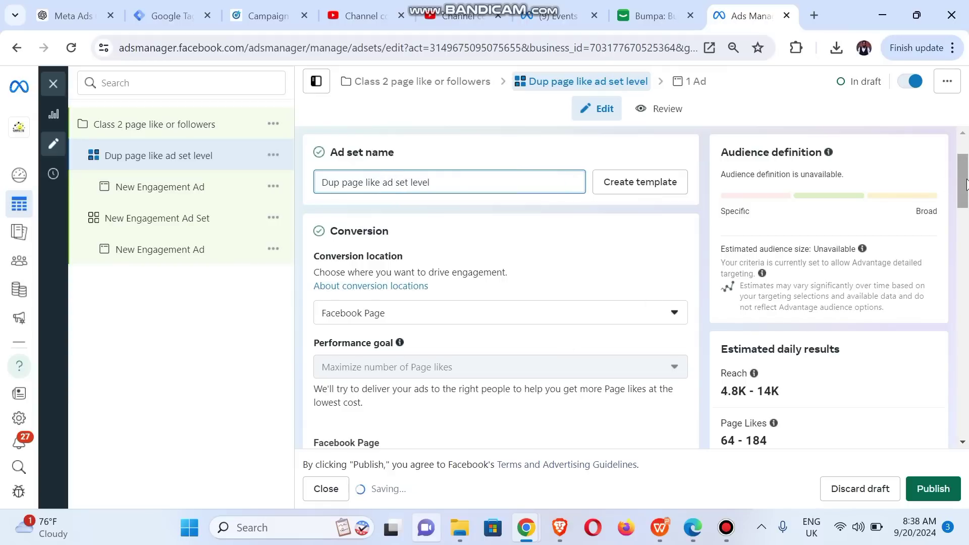
# Open the ad inside the duplicated ad set and rename it as "Dup Ad level"
pyautogui.moveTo(966, 161); pyautogui.dragTo(966, 386)
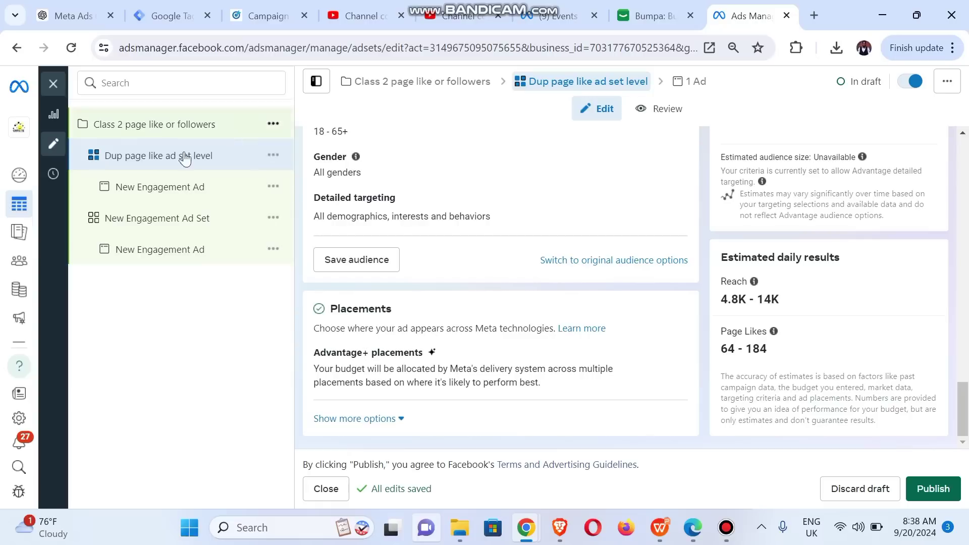
pyautogui.click(150, 191)
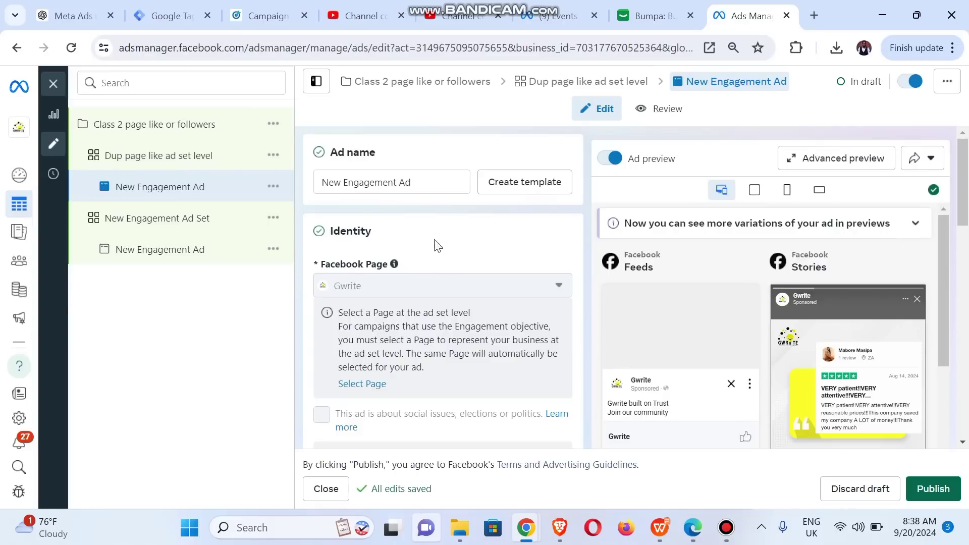
pyautogui.click(422, 179)
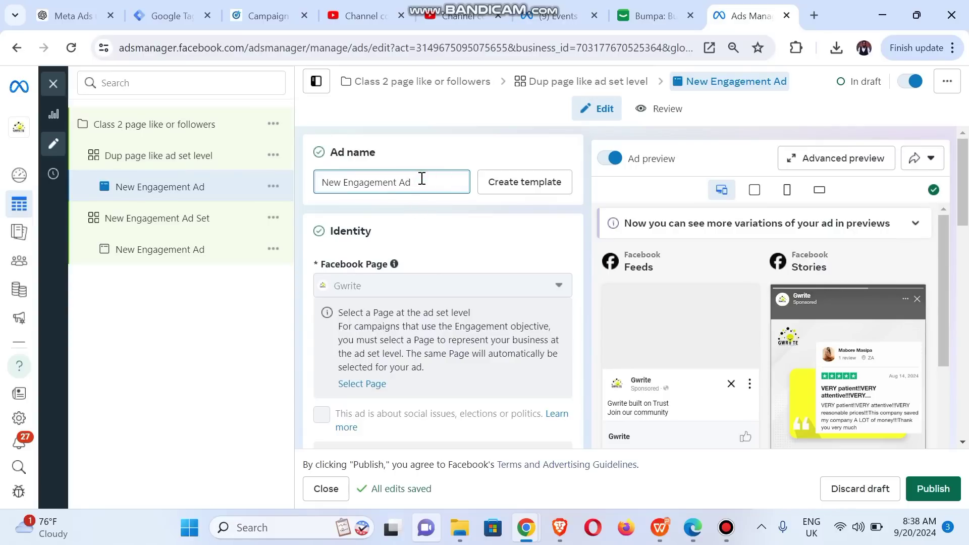
pyautogui.hotkey('ctrl', 'a')
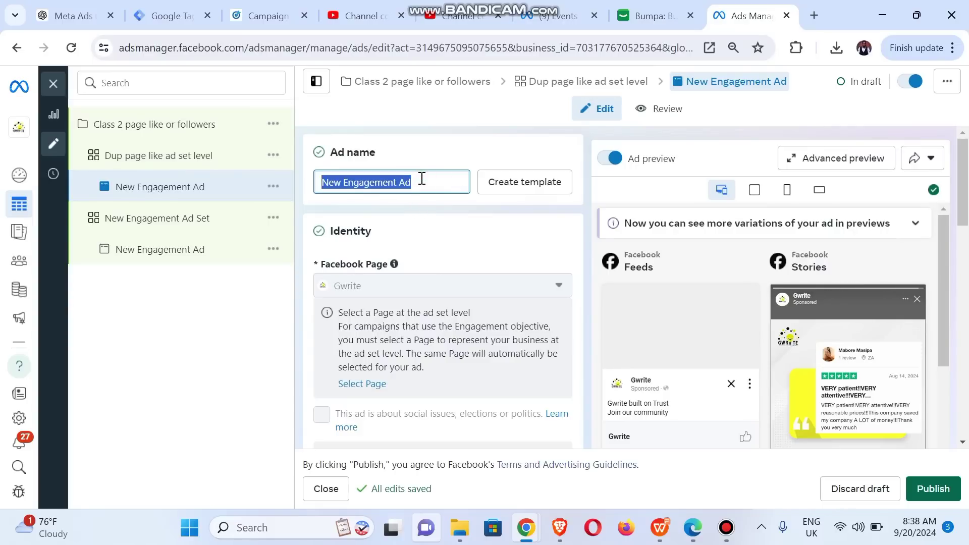
pyautogui.write('Dup')
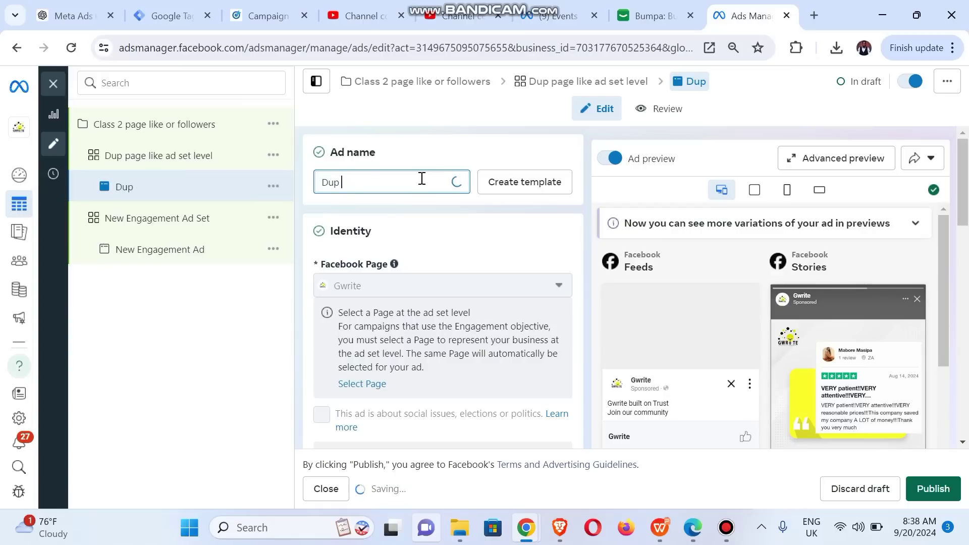
pyautogui.write(' Ad level')
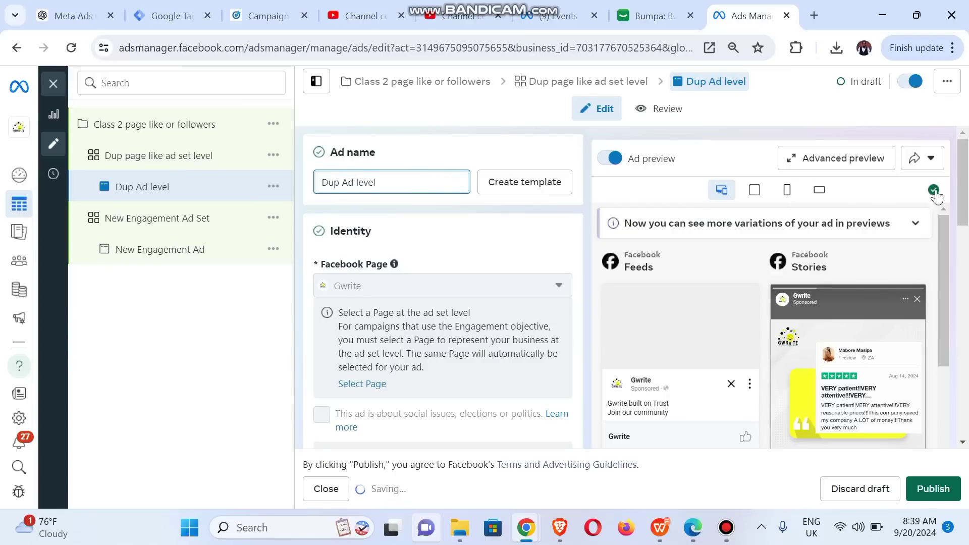
# Clear the duplicated ad's existing media and start adding a replacement image
pyautogui.moveTo(965, 222); pyautogui.dragTo(967, 340)
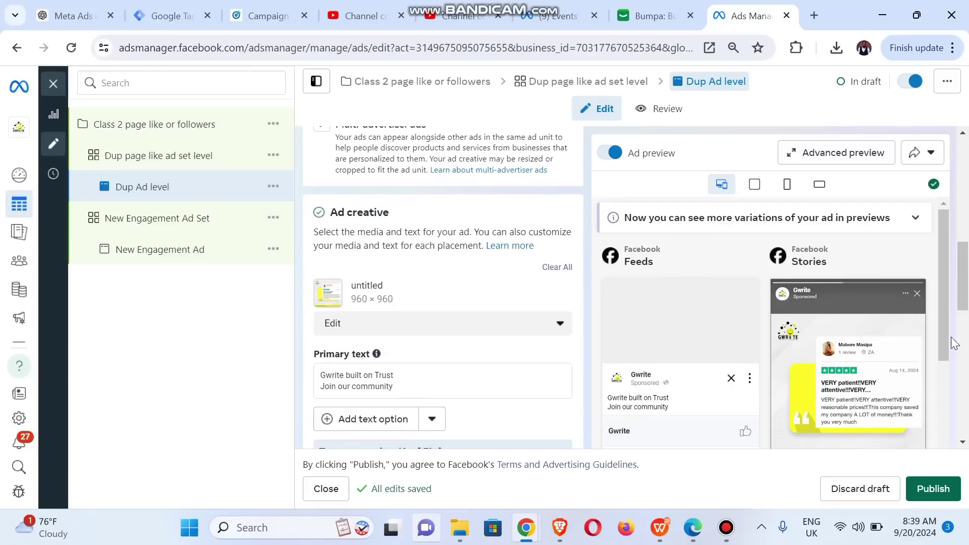
pyautogui.click(557, 268)
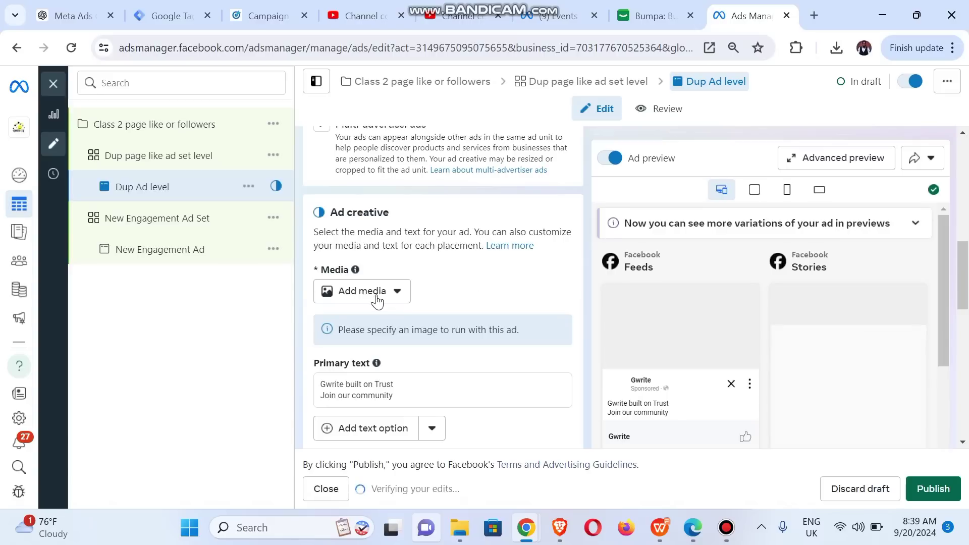
pyautogui.click(375, 298)
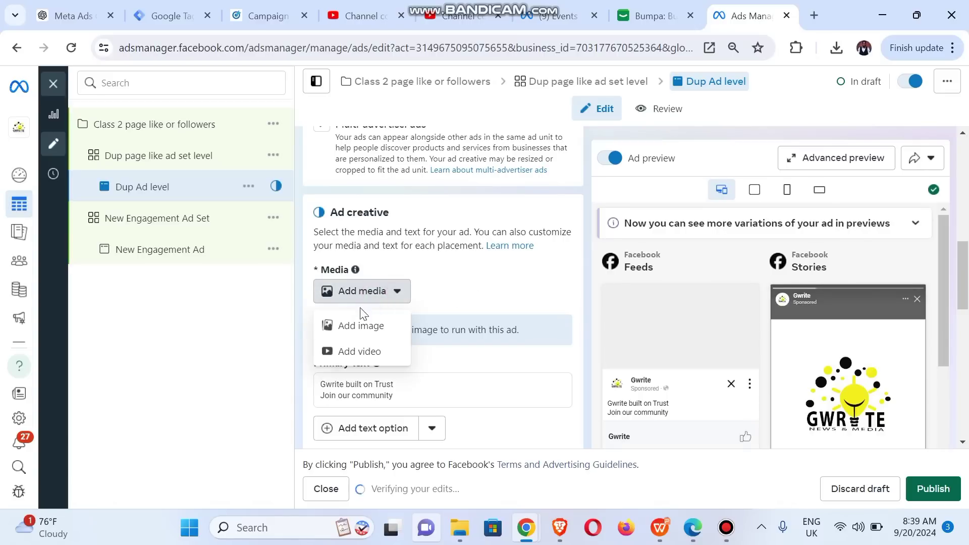
pyautogui.click(349, 325)
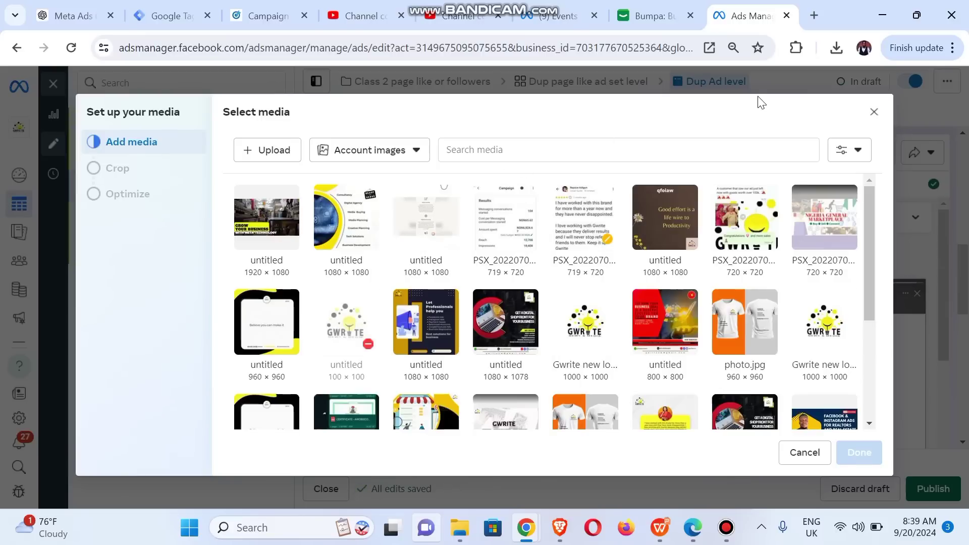
# Open pexels.com in a new browser tab and search its photos for "tall building"
pyautogui.click(814, 15)
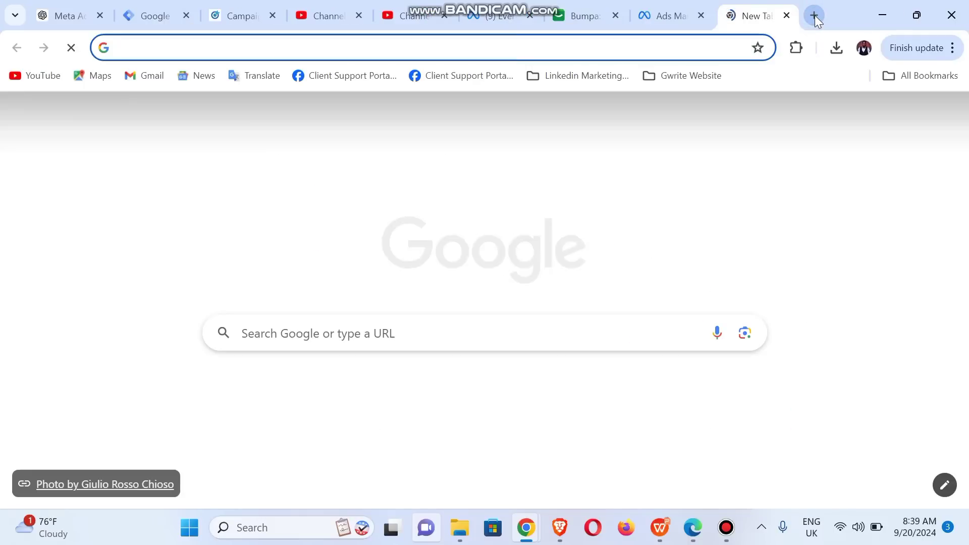
pyautogui.write('pexels.com')
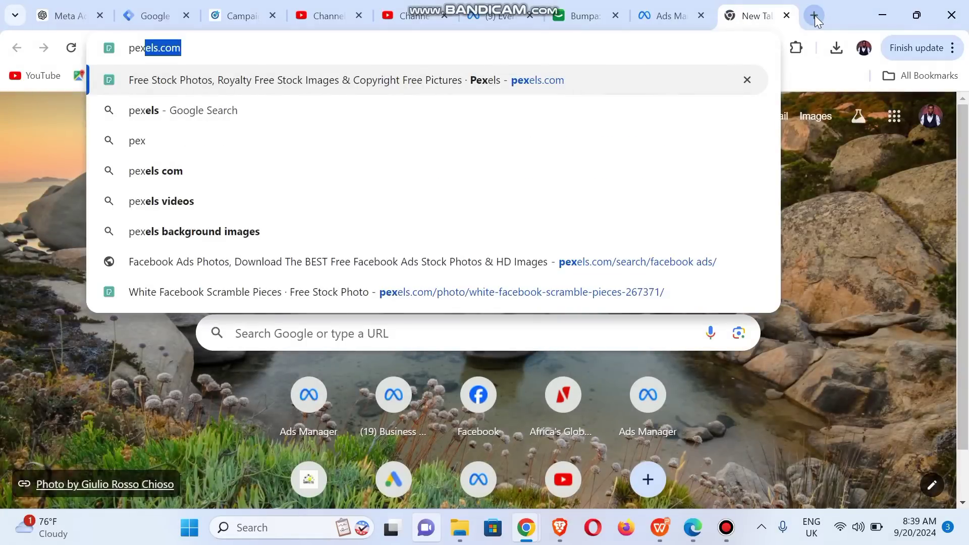
pyautogui.press('Right')
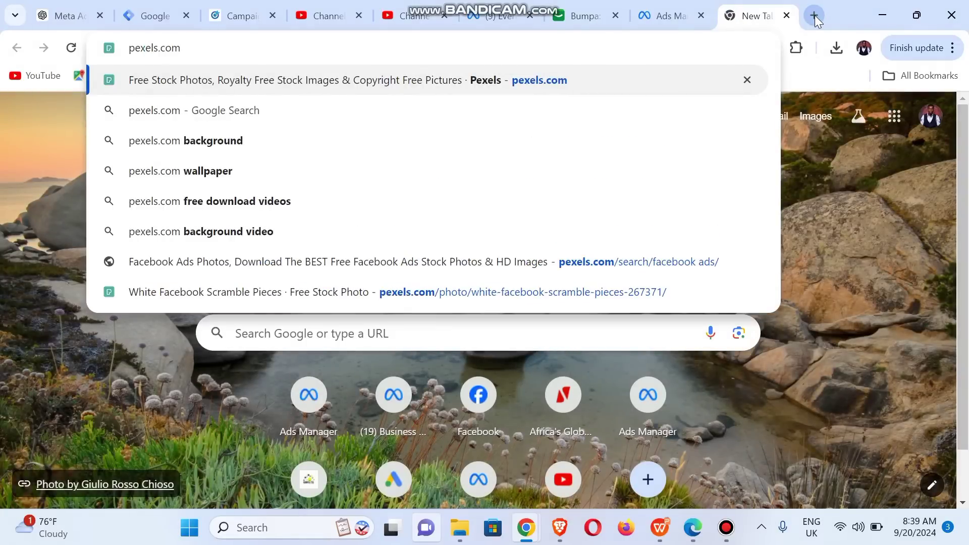
pyautogui.press('Return')
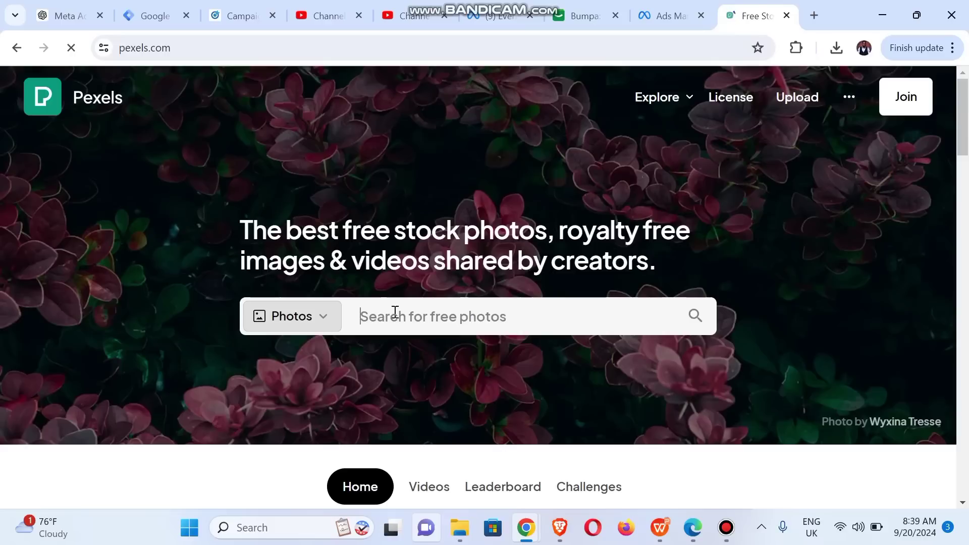
pyautogui.write('ta')
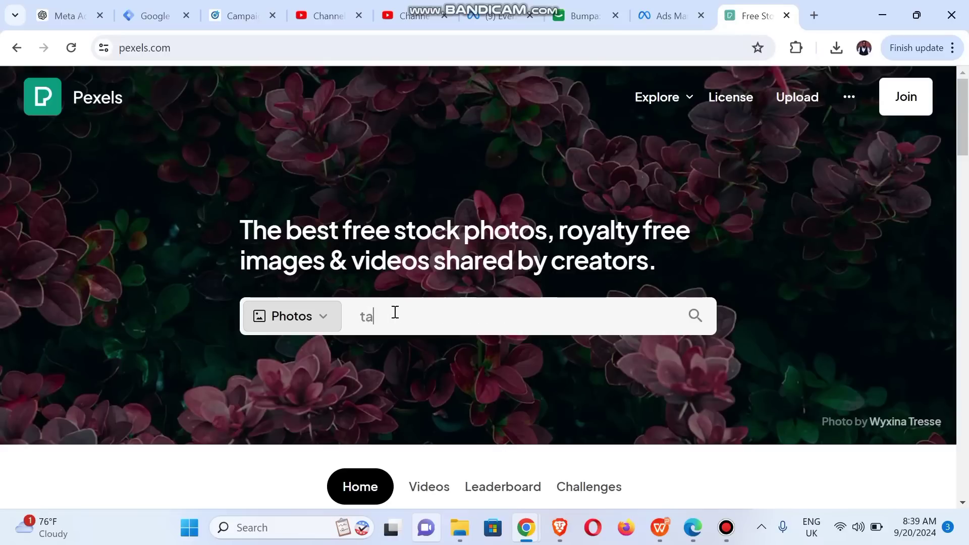
pyautogui.write('ll buildin')
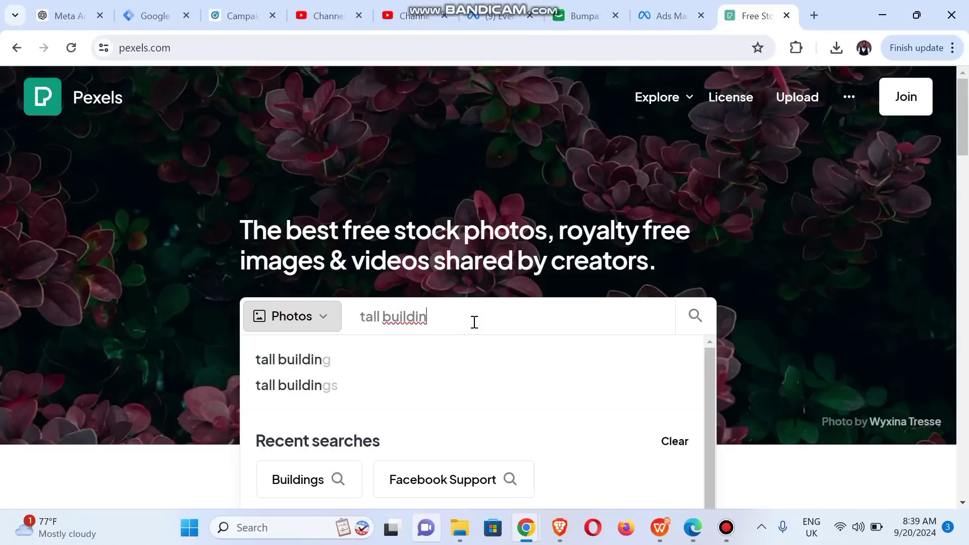
pyautogui.write('g')
pyautogui.press('Return')
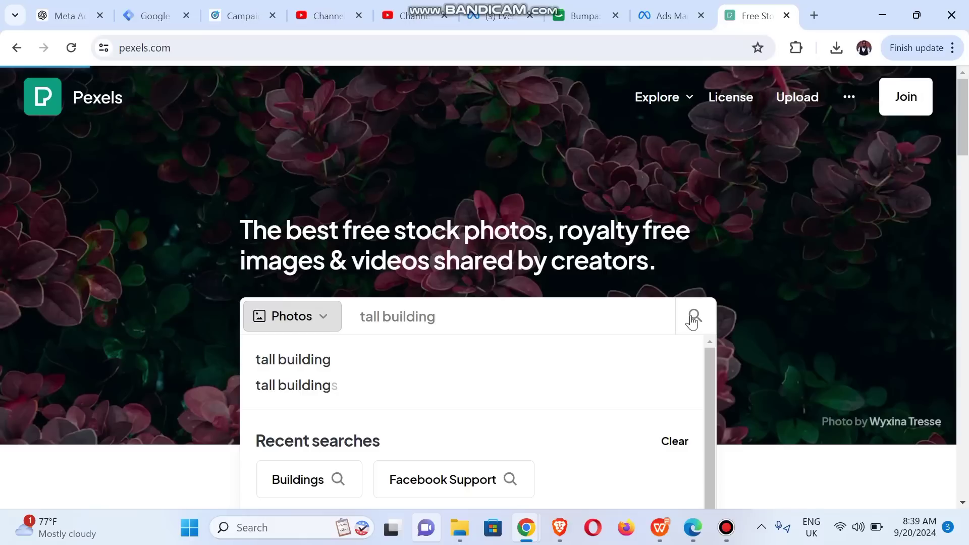
pyautogui.click(694, 317)
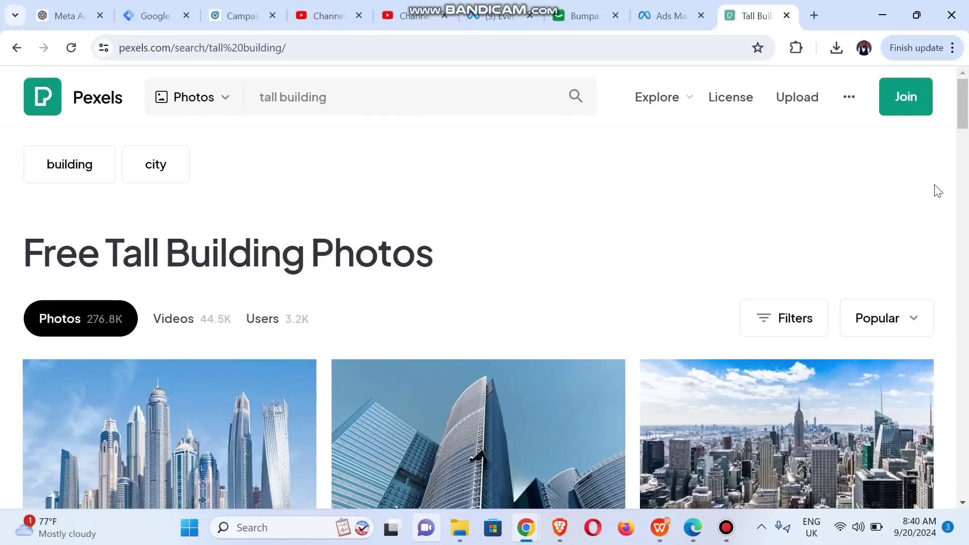
# Download the first skyscraper skyline photo from the Pexels search results
pyautogui.moveTo(967, 128); pyautogui.dragTo(966, 172)
pyautogui.moveTo(234, 405)
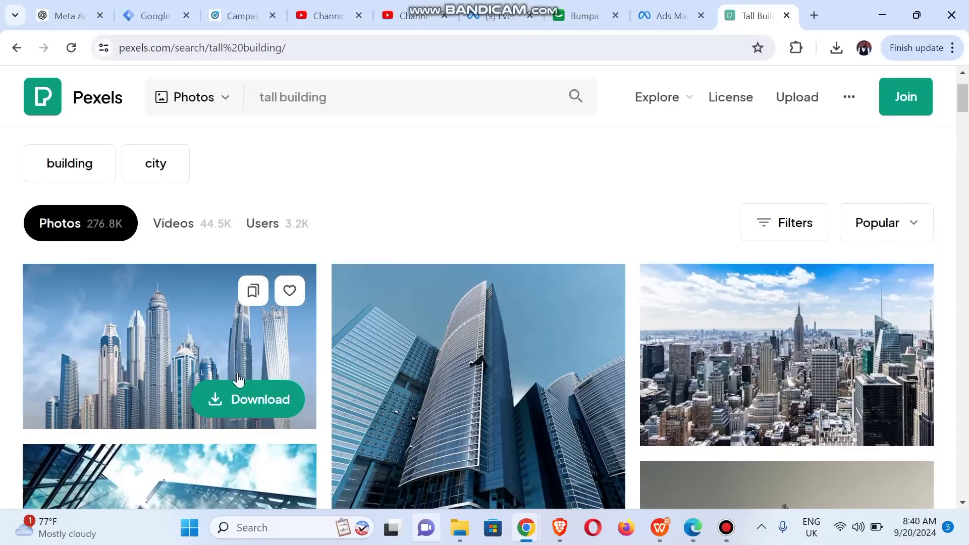
pyautogui.click(235, 400)
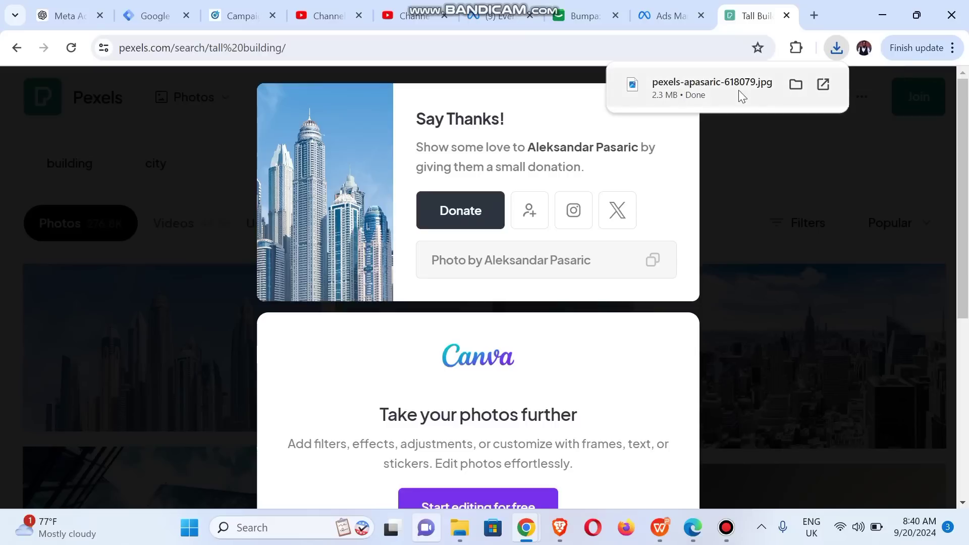
# Switch back to Ads Manager, upload pexels-apasaric-618079 from Downloads and set it as the duplicated ad's media
pyautogui.click(661, 16)
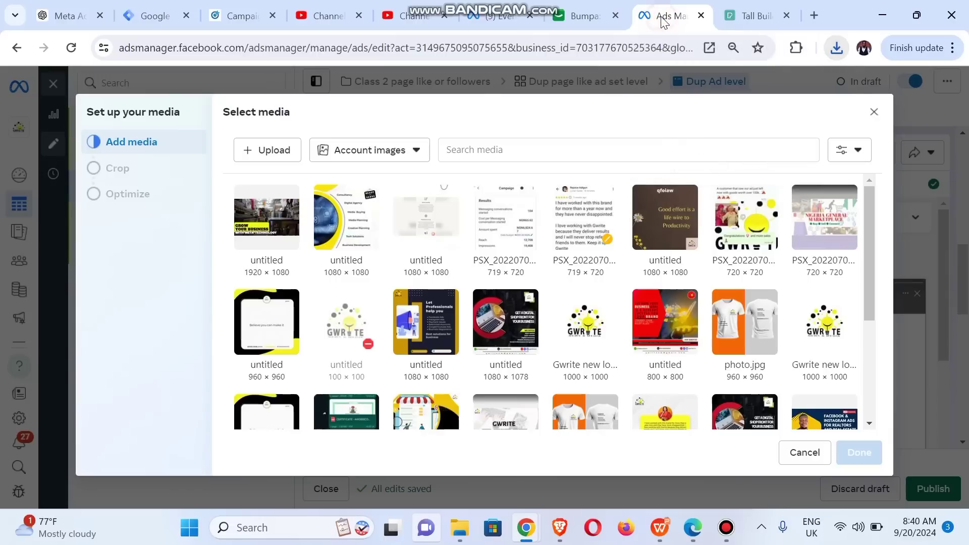
pyautogui.click(264, 157)
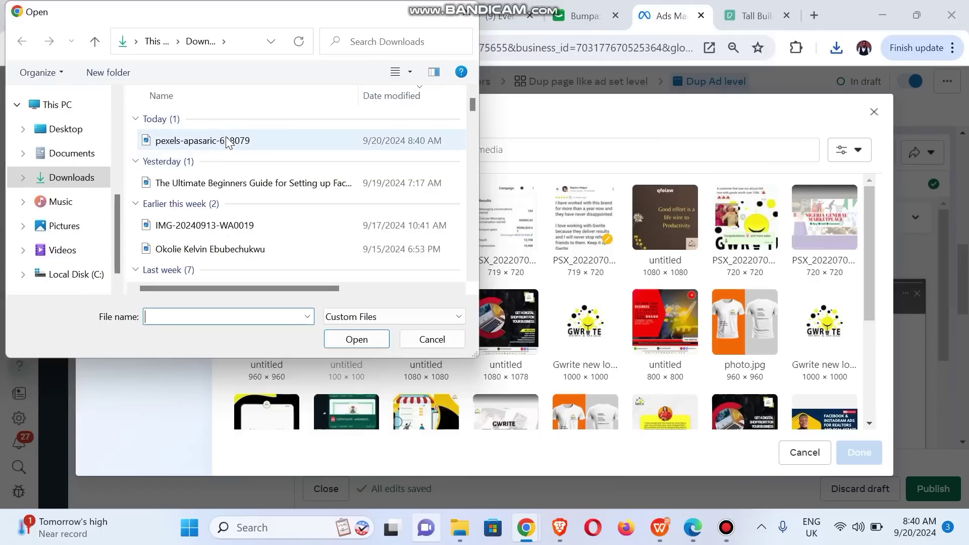
pyautogui.click(225, 141)
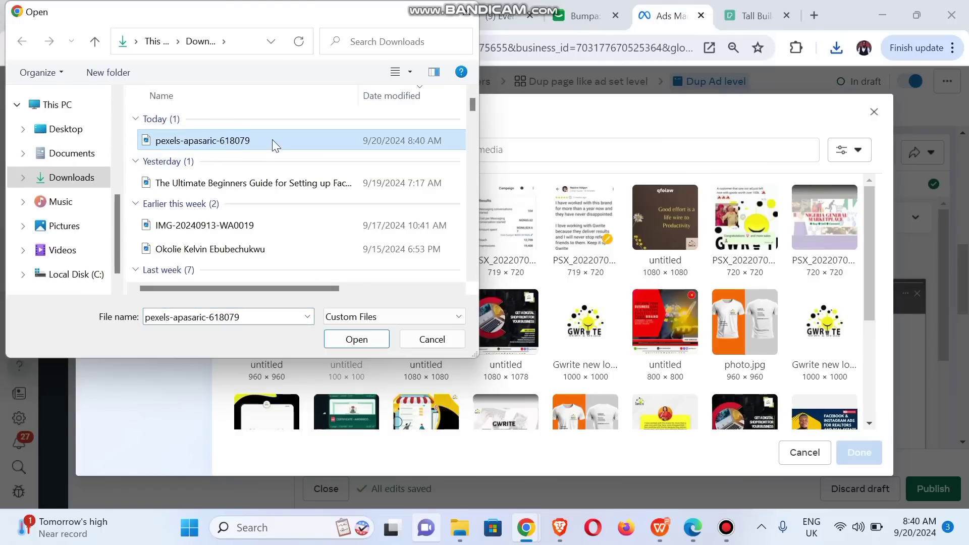
pyautogui.click(354, 341)
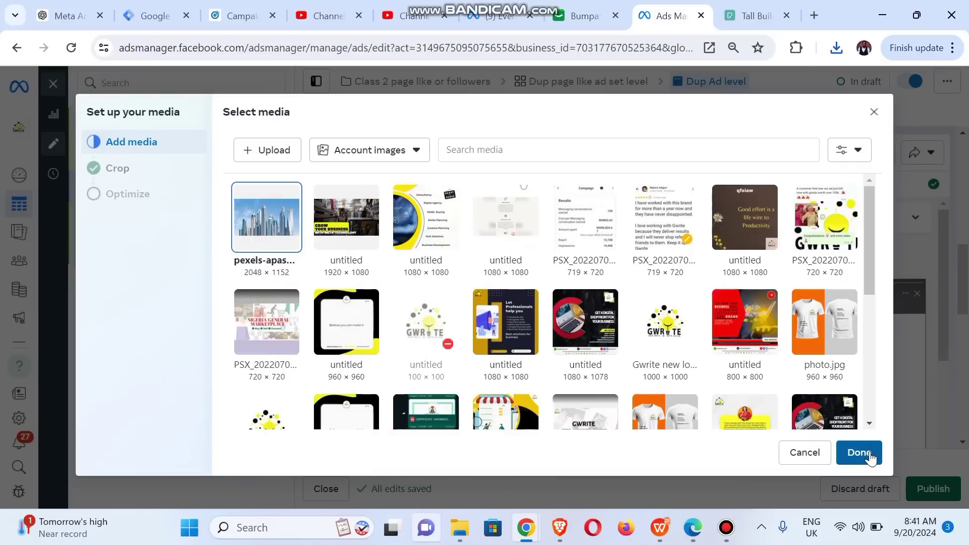
pyautogui.click(869, 456)
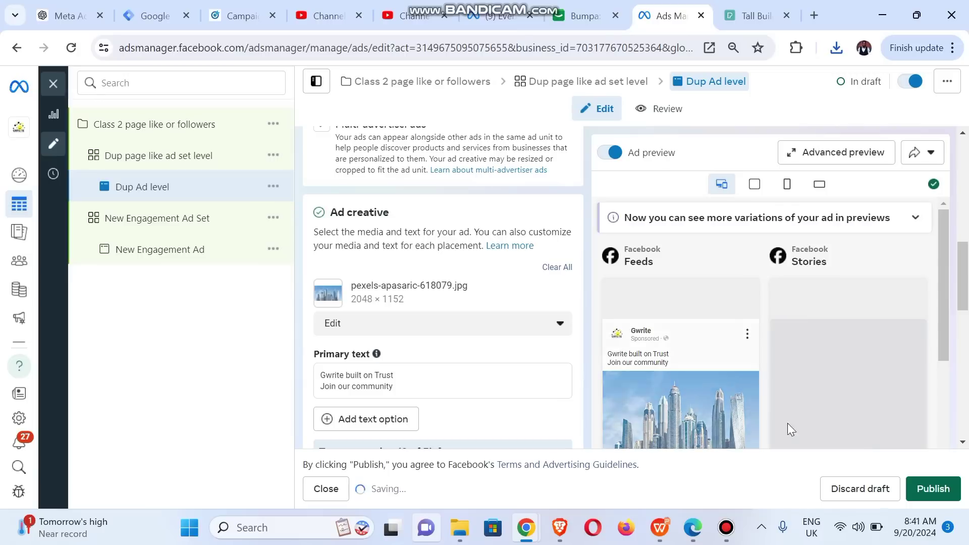
# Replace the duplicated ad's primary text with "Experience Growth with Gwrite" and, on a second line, "Follow us for more"
pyautogui.click(411, 374)
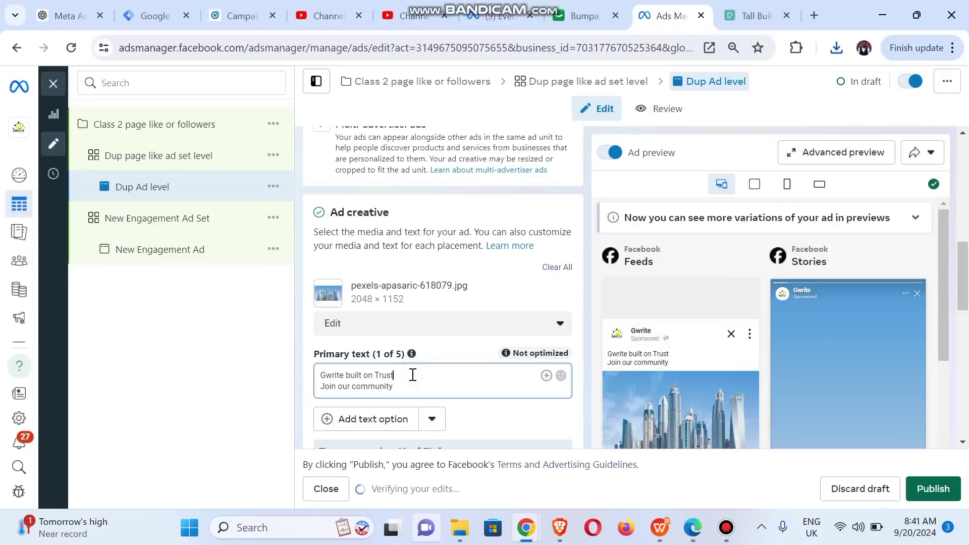
pyautogui.hotkey('ctrl', 'a')
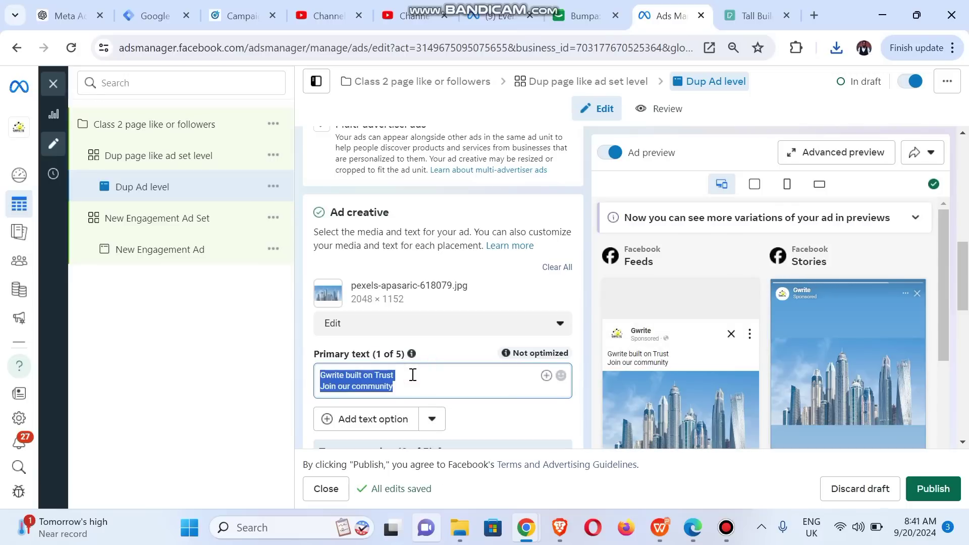
pyautogui.write('Exp')
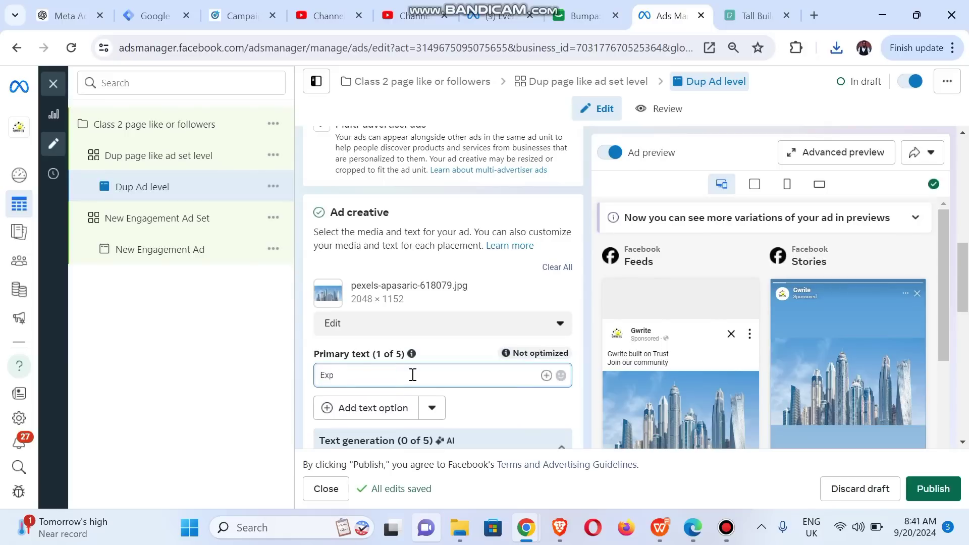
pyautogui.write('ero')
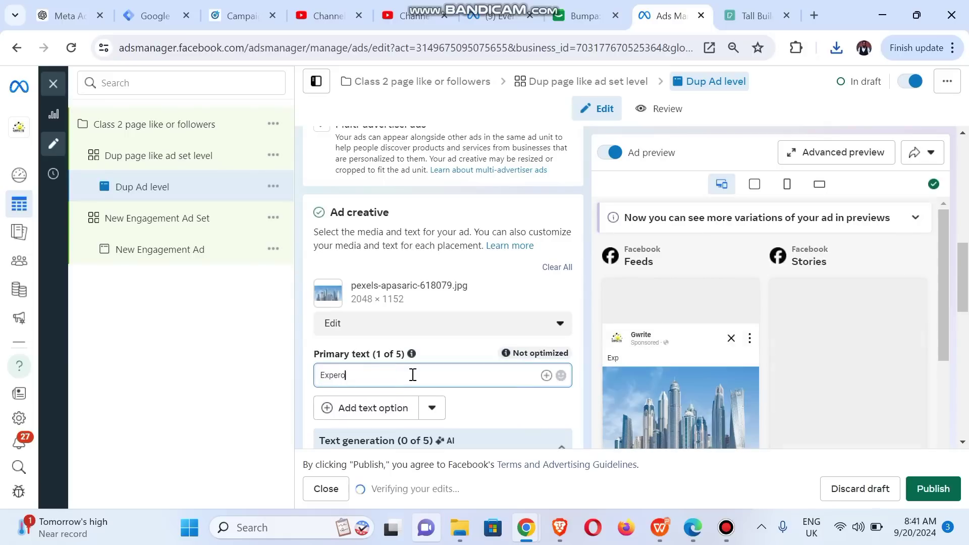
pyautogui.press('BackSpace')
pyautogui.write('ience Growth')
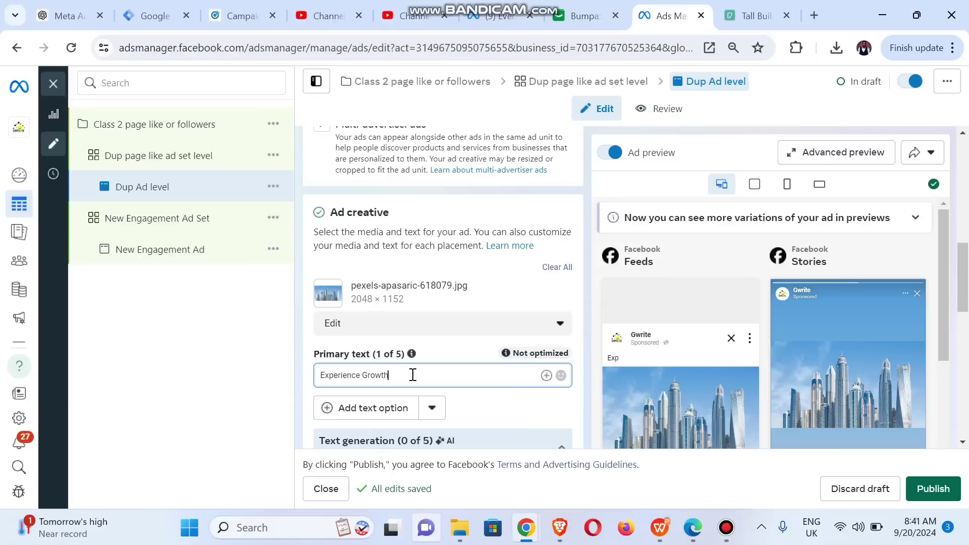
pyautogui.write(' with Gwrite')
pyautogui.press('Return')
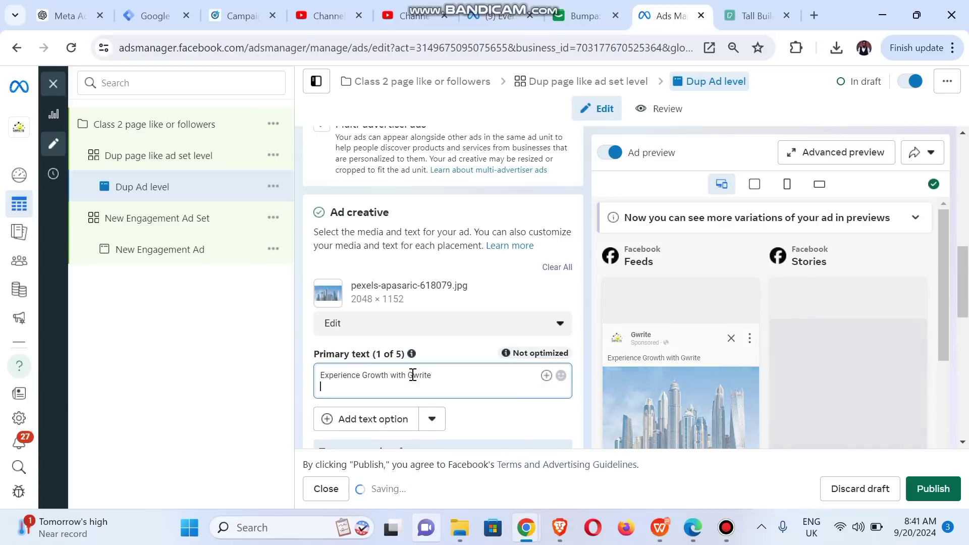
pyautogui.write('Follow ')
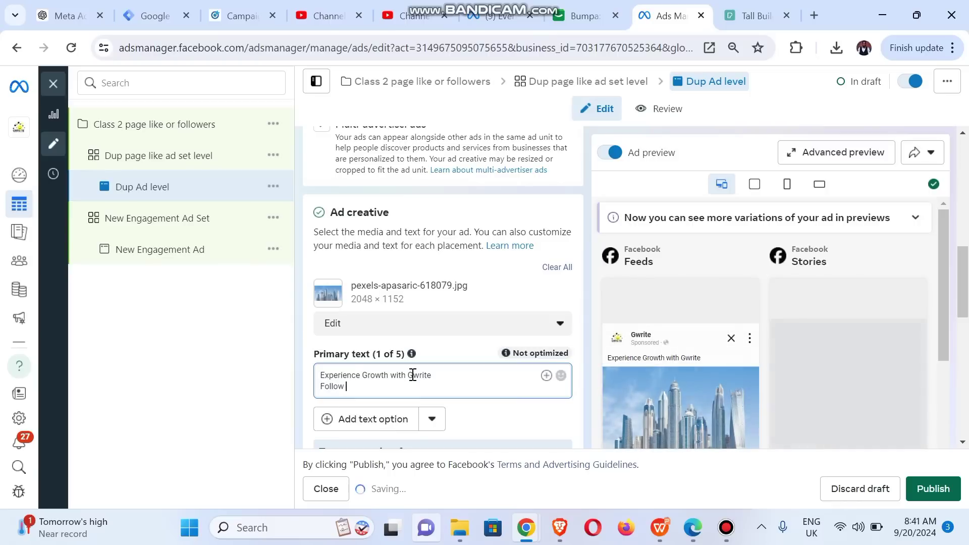
pyautogui.write('us for')
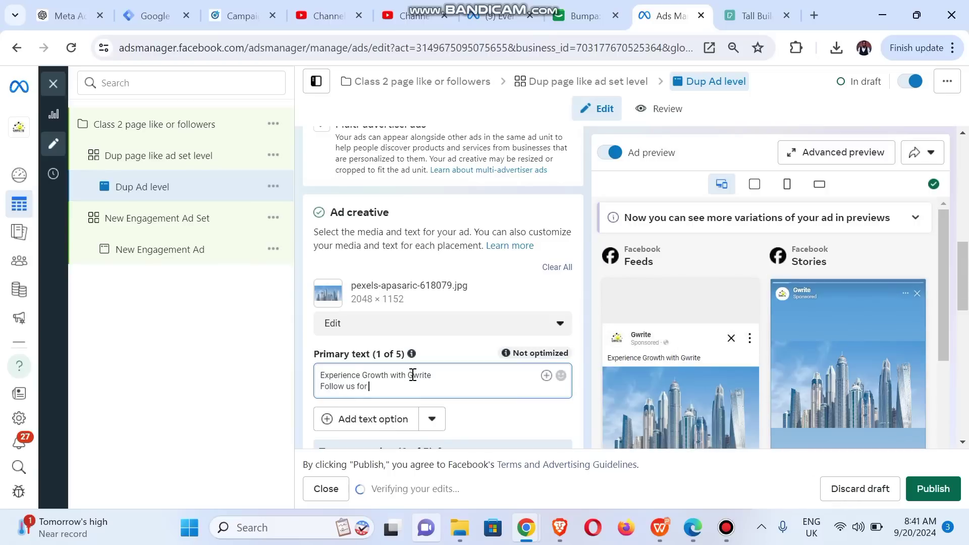
pyautogui.write(' more')
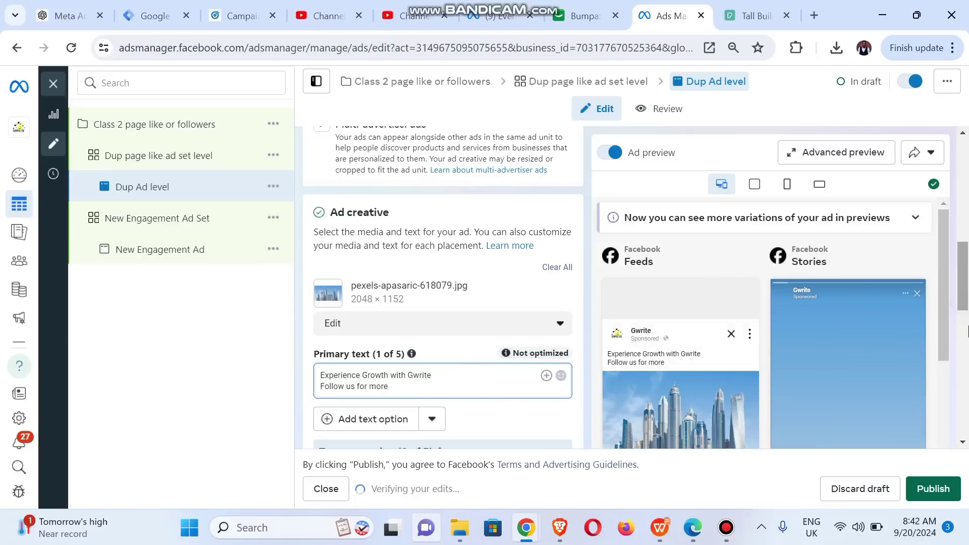
# Check the remaining settings and preview of Dup Ad level, publish it, and dismiss the notification
pyautogui.scroll(-2, 965, 348)
pyautogui.moveTo(966, 359)
pyautogui.mouseDown()
pyautogui.moveTo(966, 421)
pyautogui.moveTo(964, 364)
pyautogui.mouseUp()
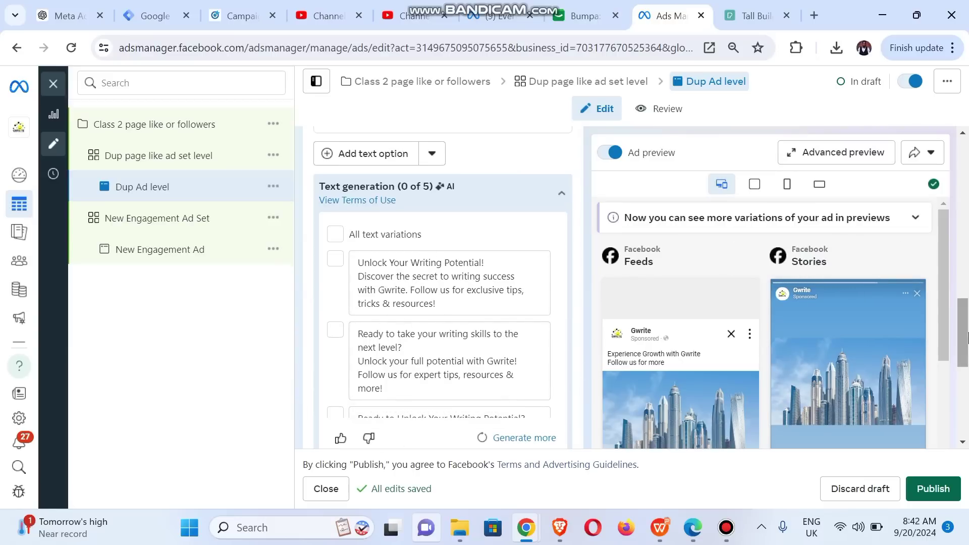
pyautogui.moveTo(965, 353); pyautogui.dragTo(967, 413)
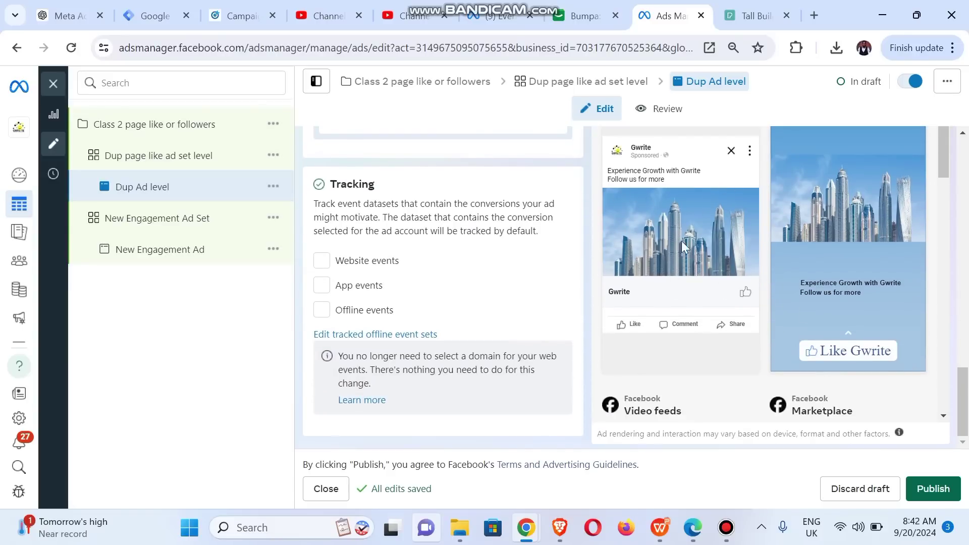
pyautogui.moveTo(967, 380); pyautogui.dragTo(967, 365)
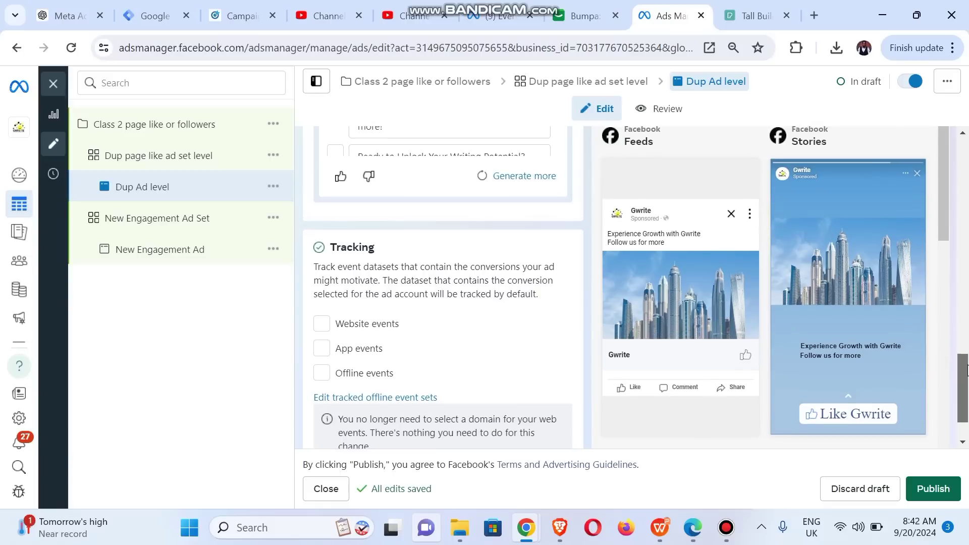
pyautogui.click(930, 495)
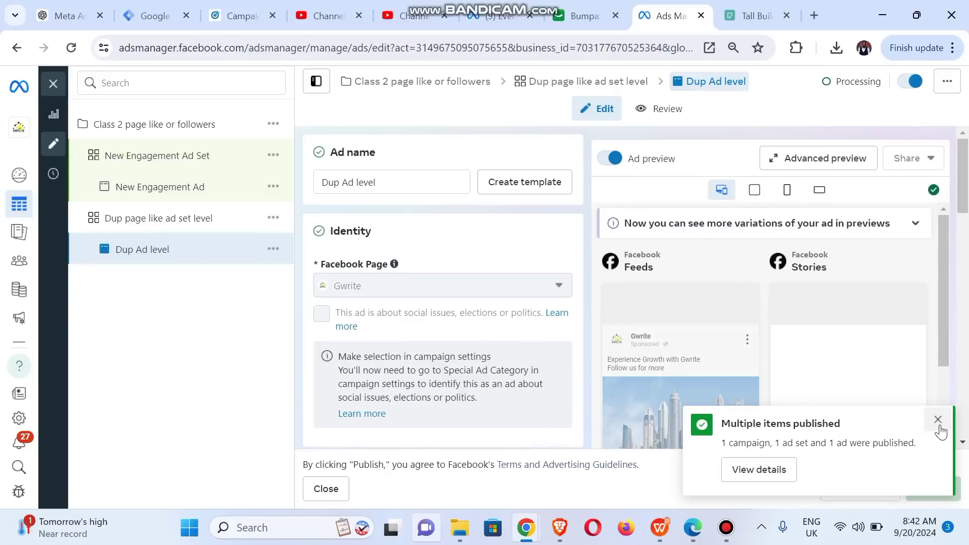
pyautogui.click(937, 421)
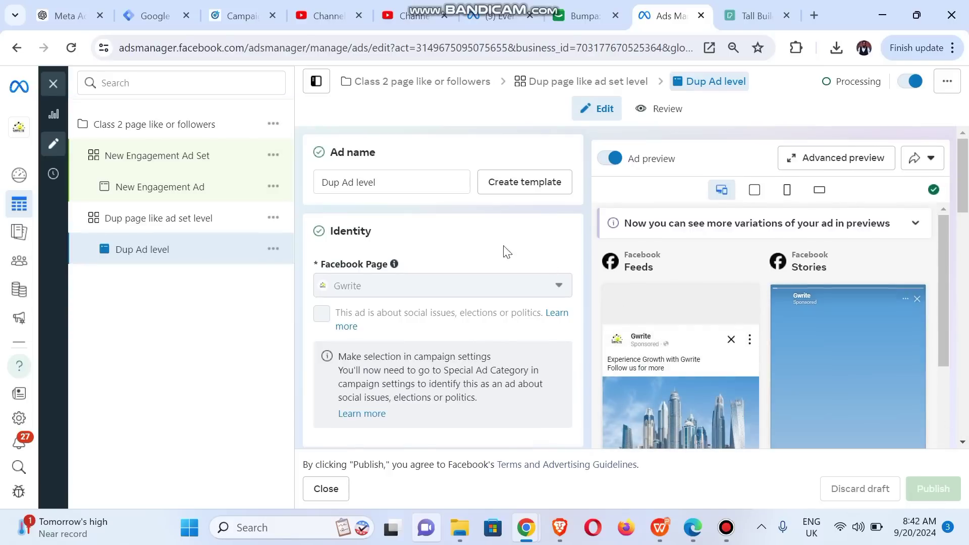
# Open the original New Engagement Ad, publish it with its ad set, and dismiss the notification
pyautogui.click(161, 191)
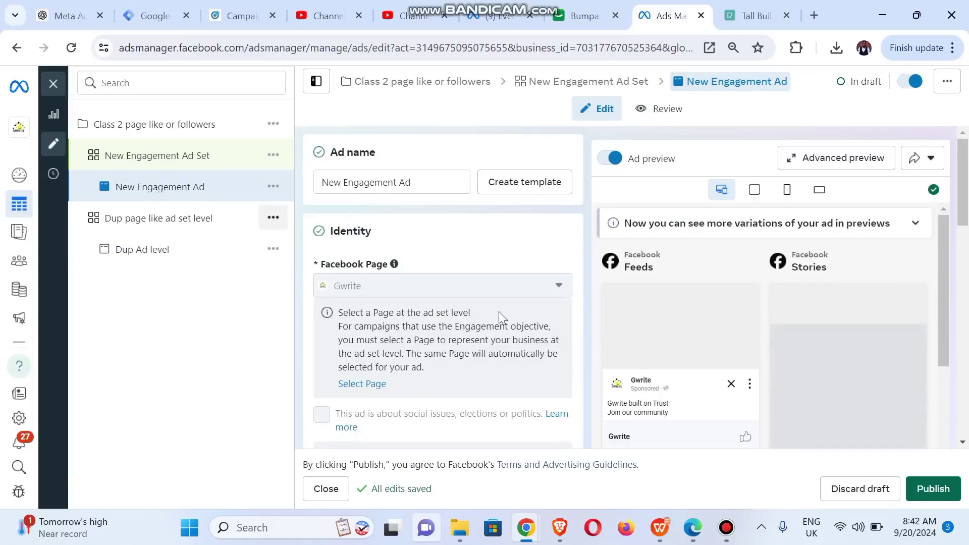
pyautogui.click(939, 494)
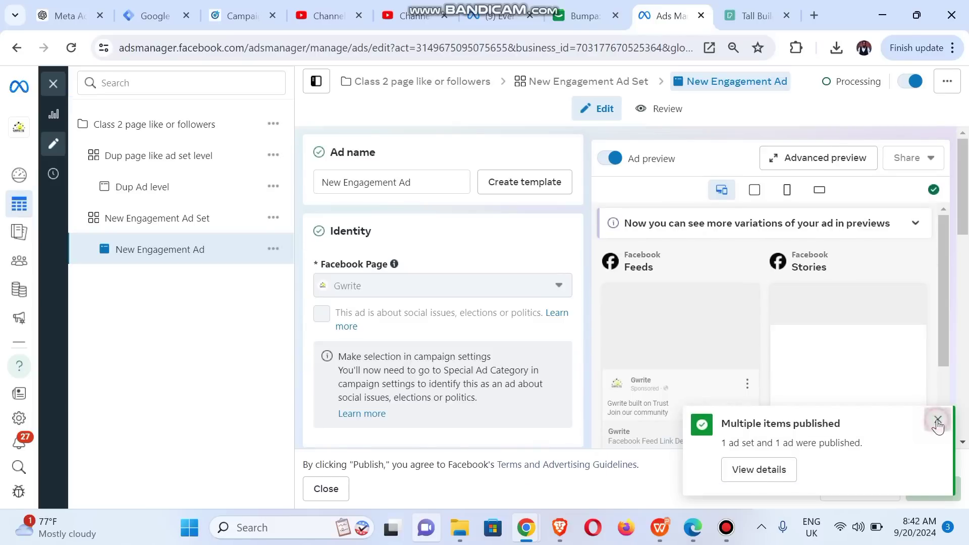
pyautogui.click(937, 421)
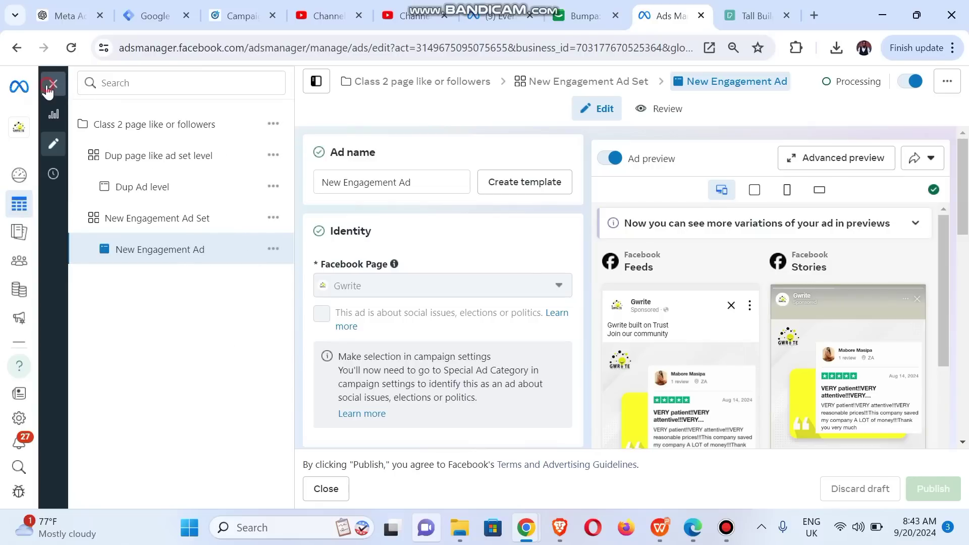
# Close the ad editor, show the campaigns list, and clear the ad, ad set and campaign selections
pyautogui.click(47, 86)
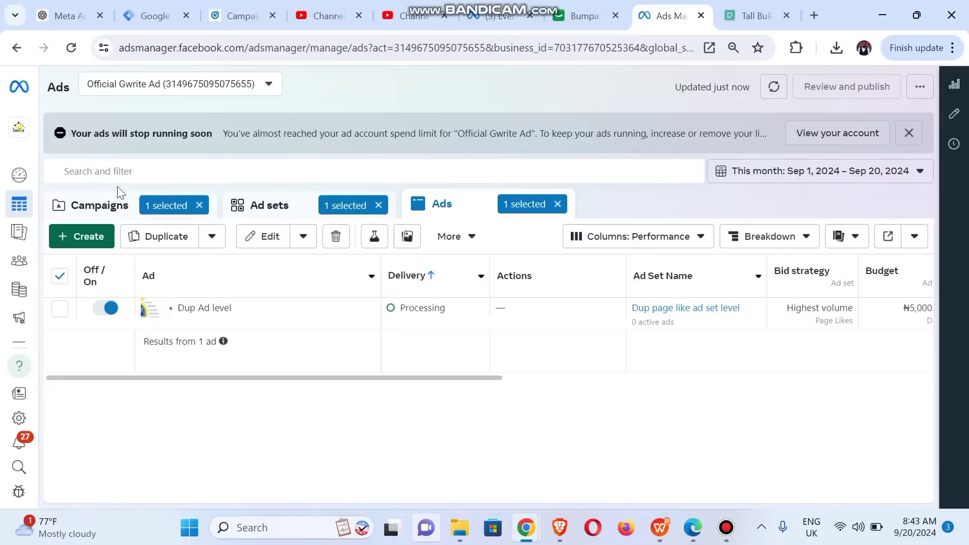
pyautogui.click(97, 206)
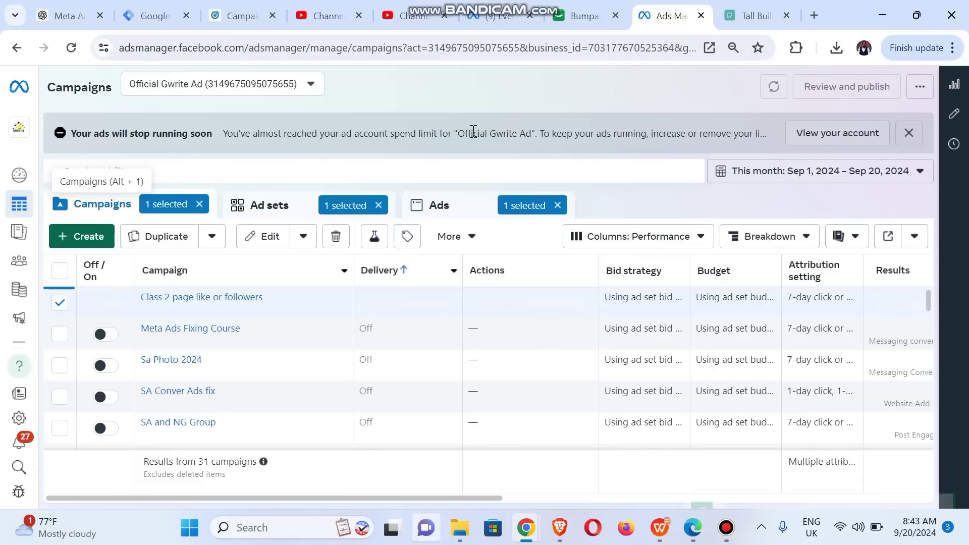
pyautogui.click(557, 205)
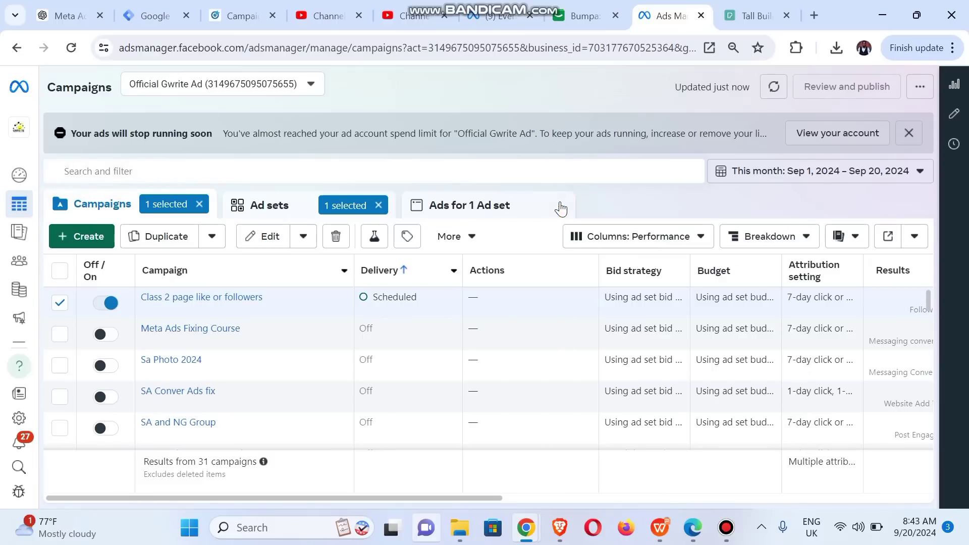
pyautogui.click(378, 205)
pyautogui.click(199, 204)
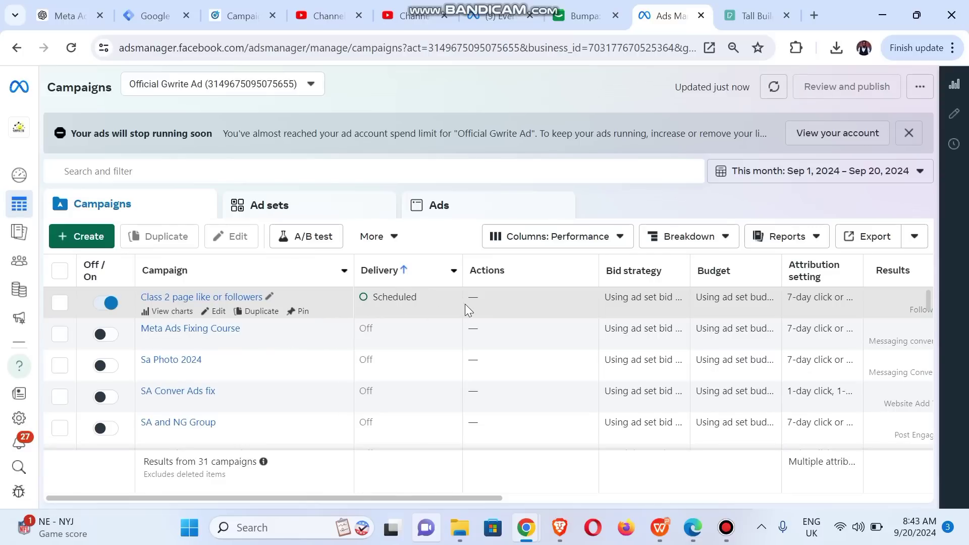
pyautogui.moveTo(372, 283)
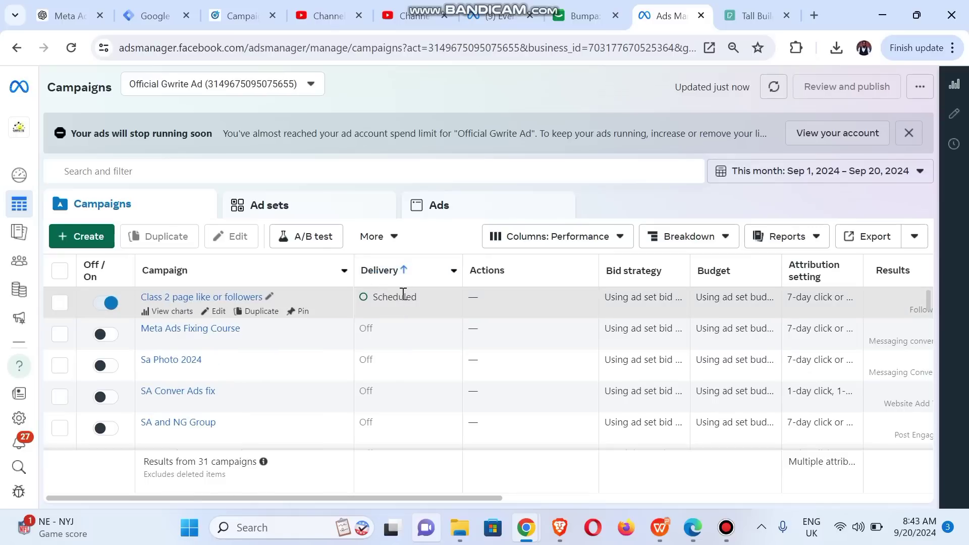